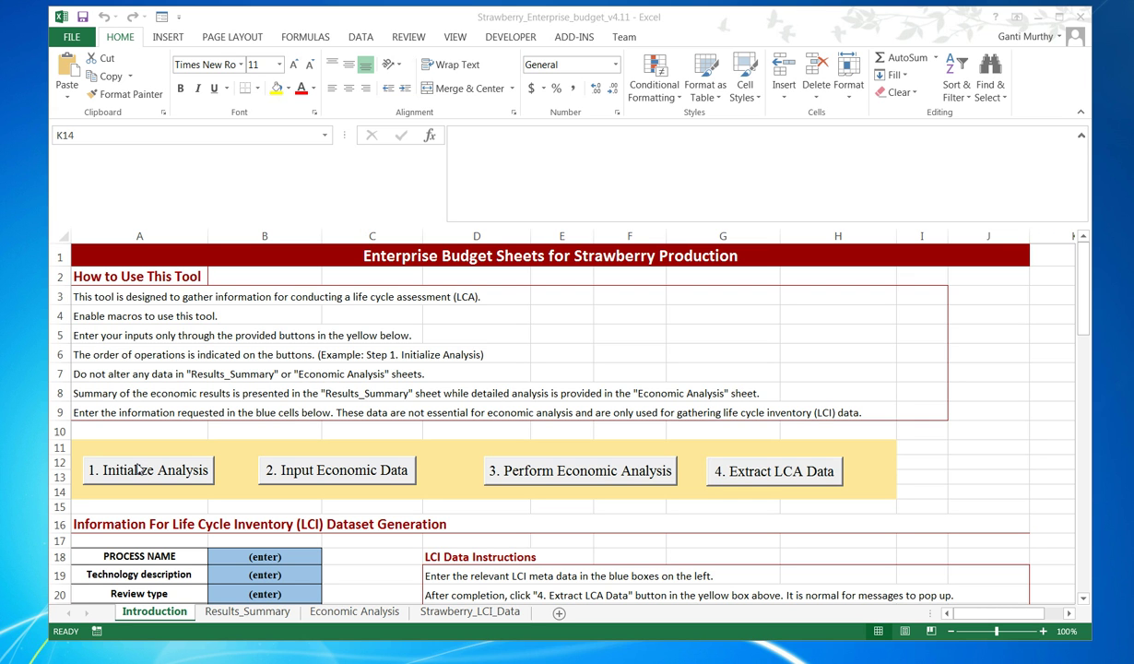
Open the budget sheet initialization form from the Introduction sheet's '1. Initialize Analysis' button.
click(142, 475)
click(145, 471)
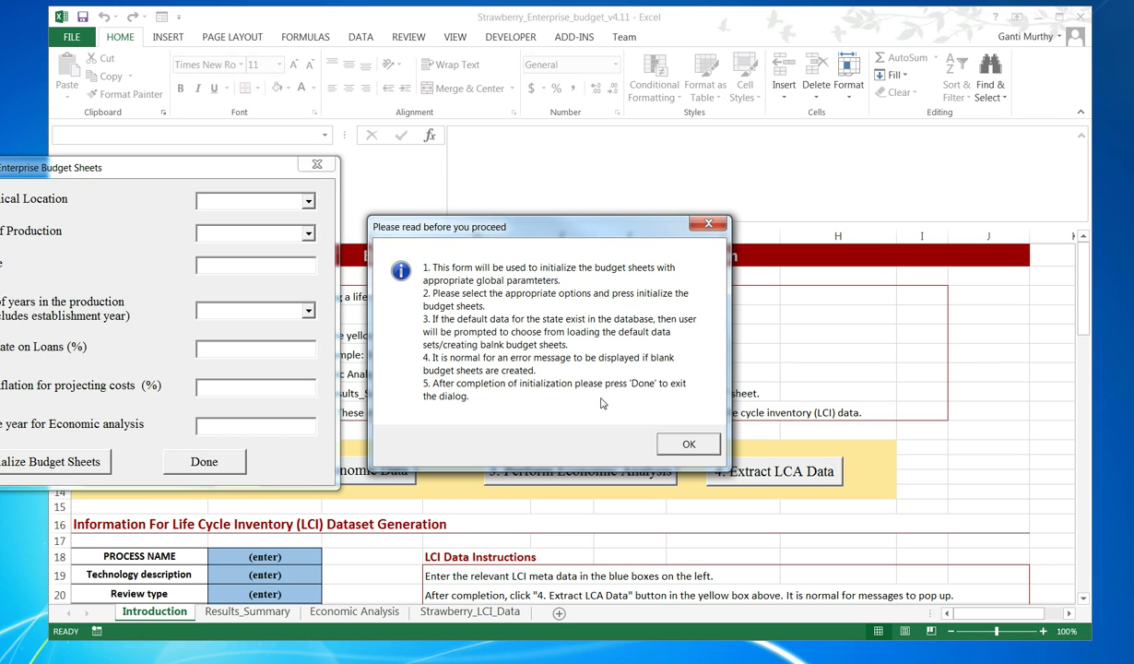
Pick California as the location and load its template defaults: Plasticulture, 2 acres, 2% interest.
click(687, 444)
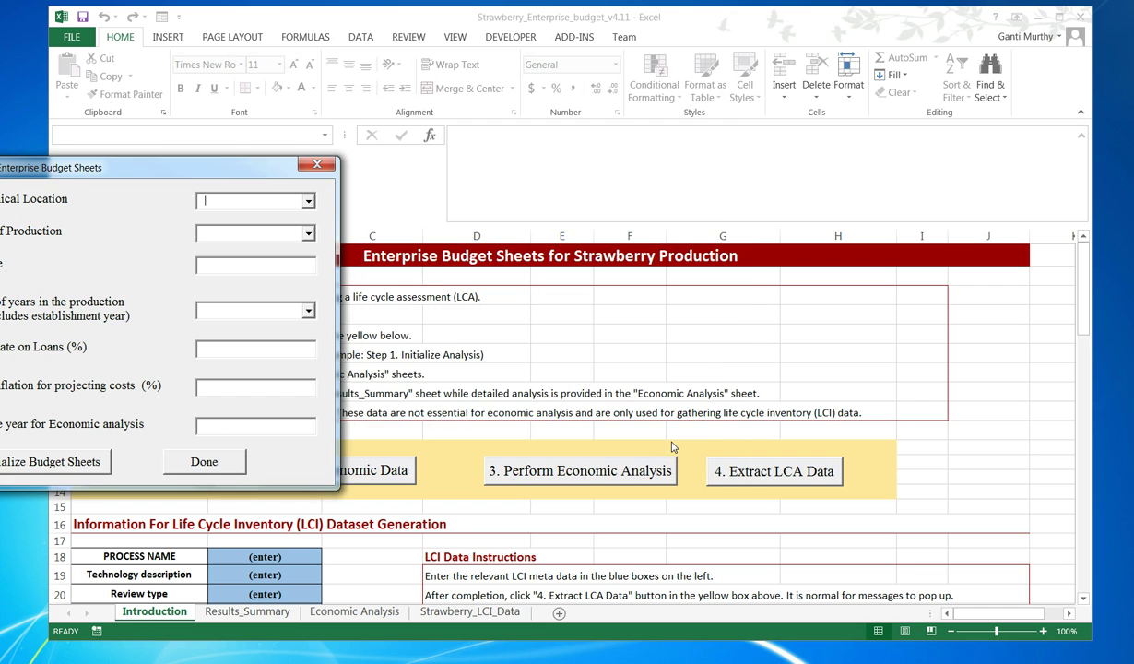
drag(257, 171, 448, 166)
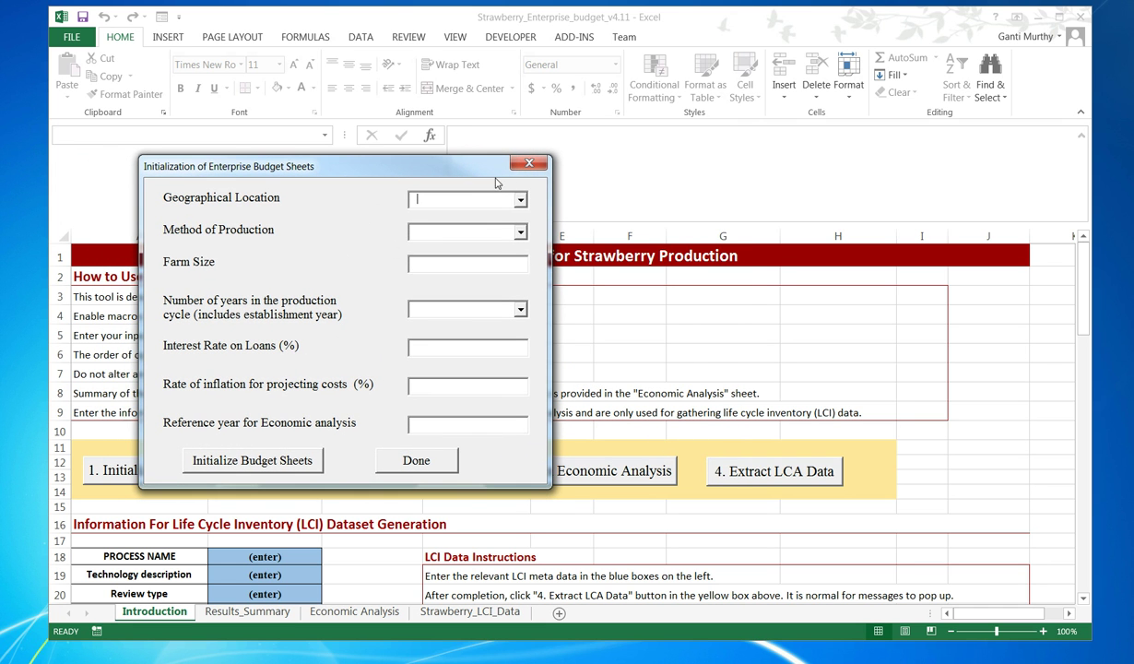
click(520, 201)
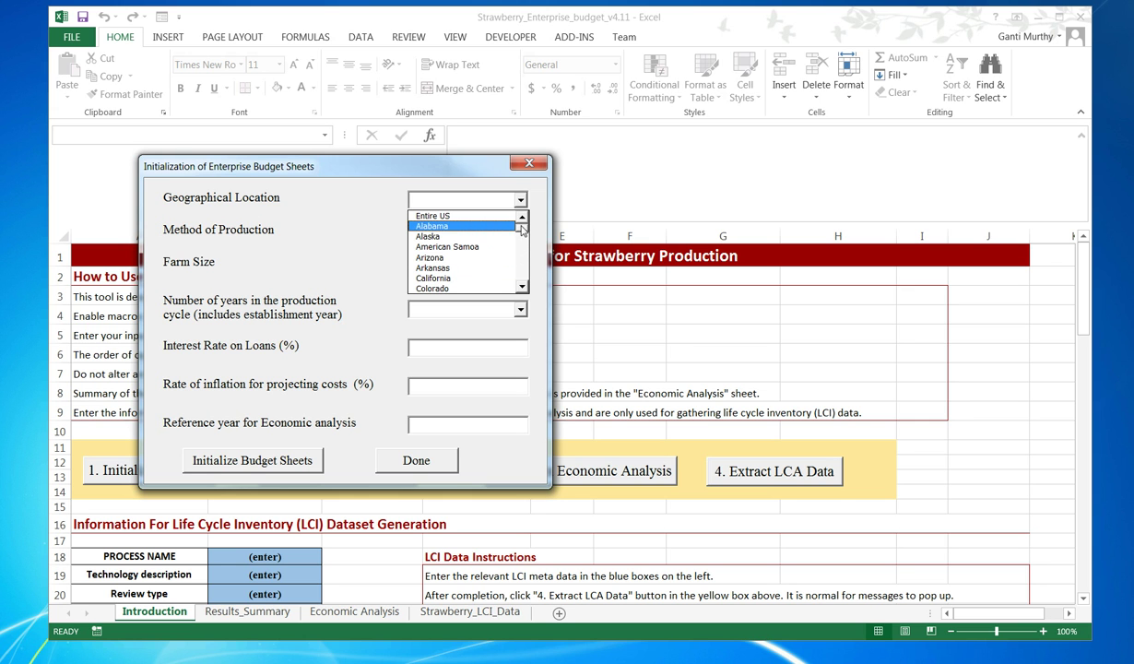
scroll(521, 230, down, 15)
scroll(516, 226, up, 15)
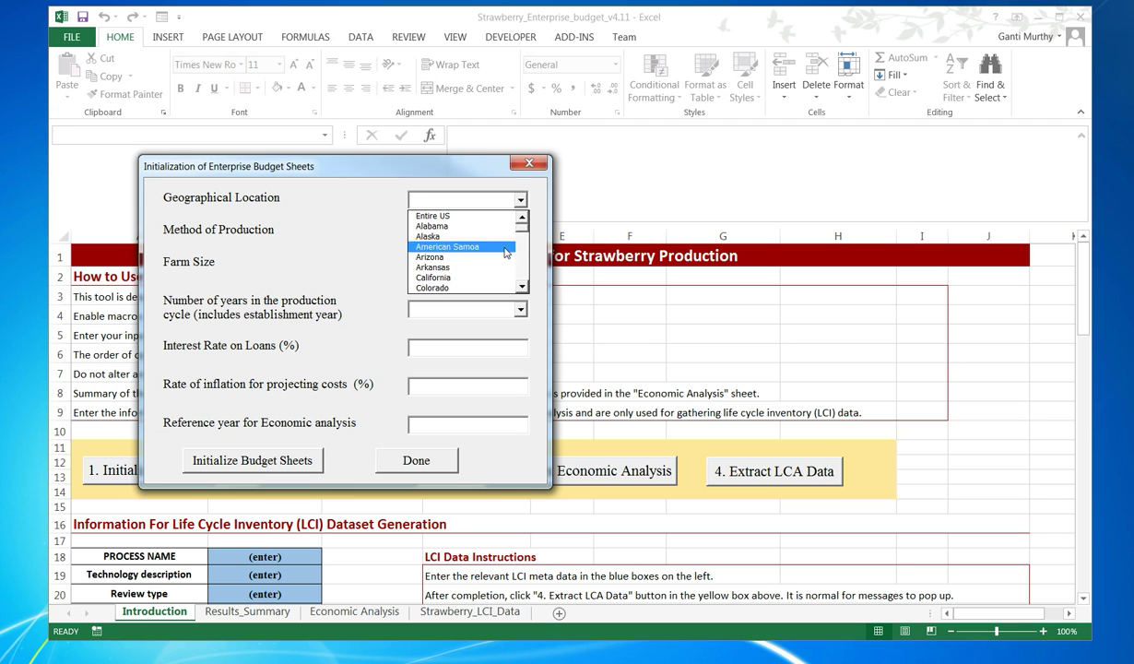
click(485, 277)
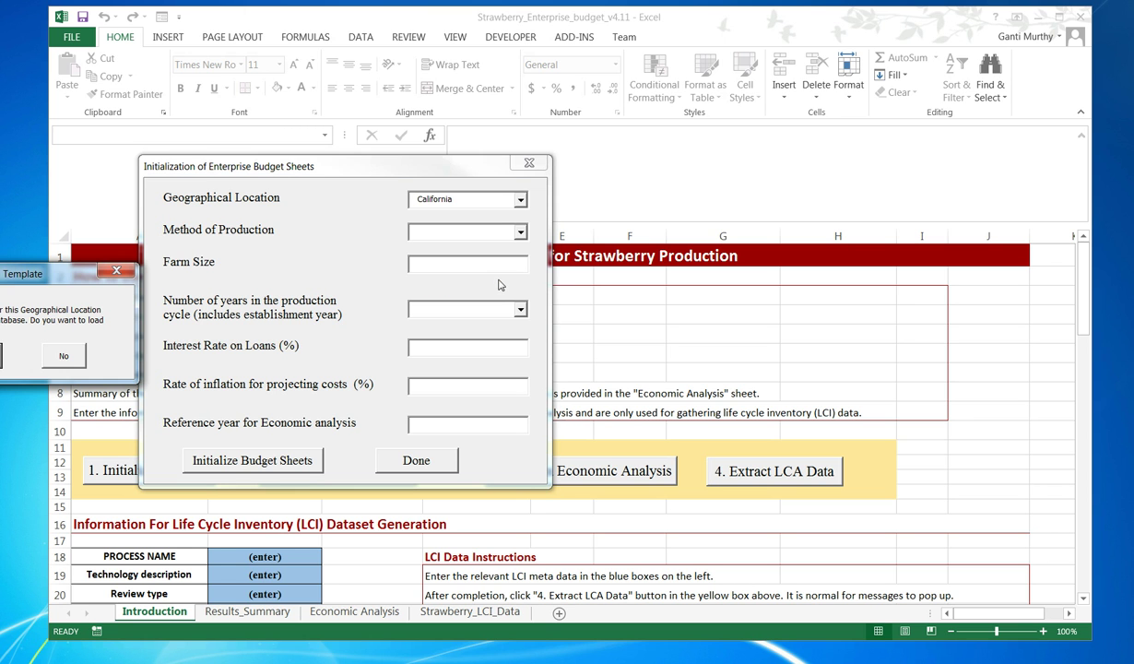
drag(110, 278, 419, 284)
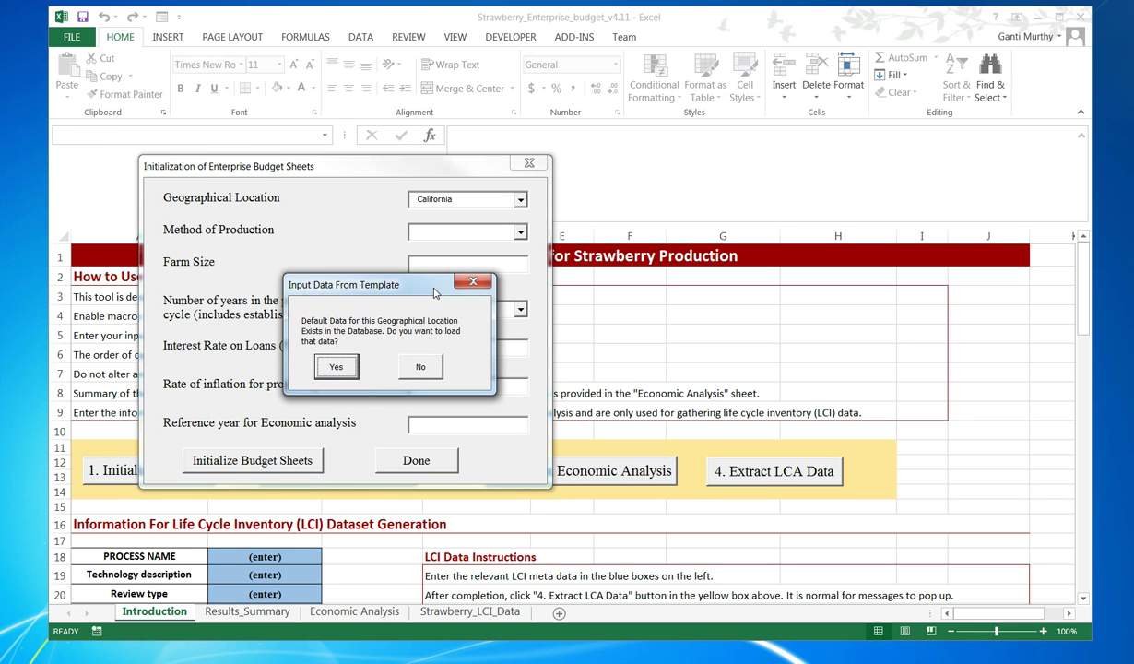
click(335, 368)
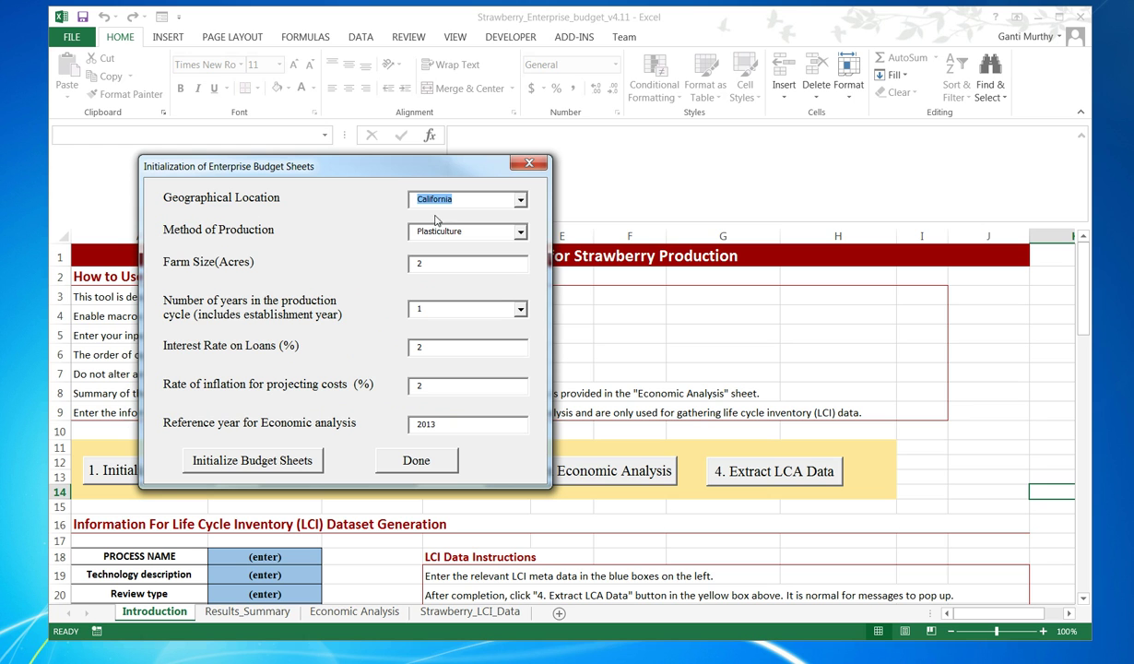
Switch the location to Colorado and back to California, reloading California's template defaults.
click(519, 200)
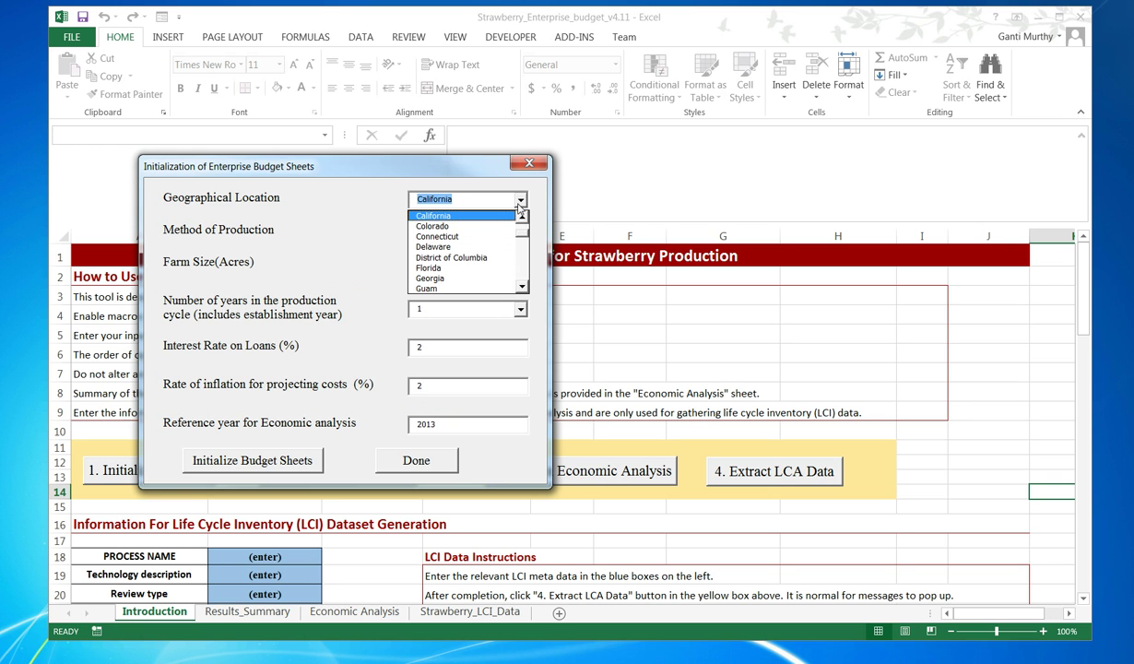
click(477, 225)
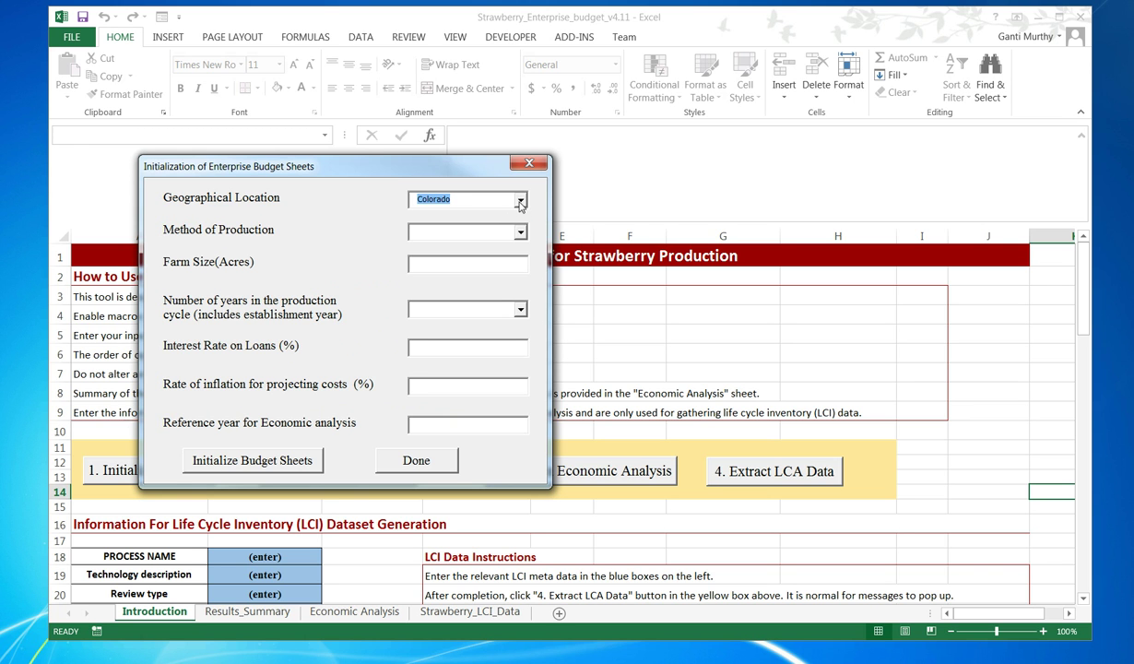
click(519, 202)
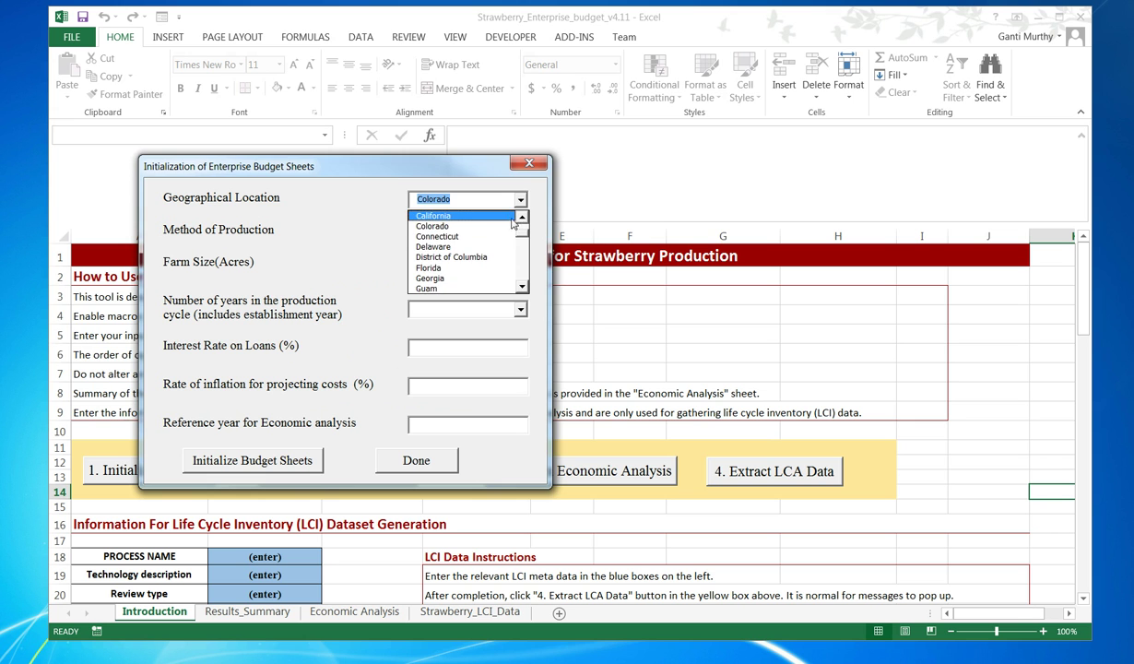
click(479, 217)
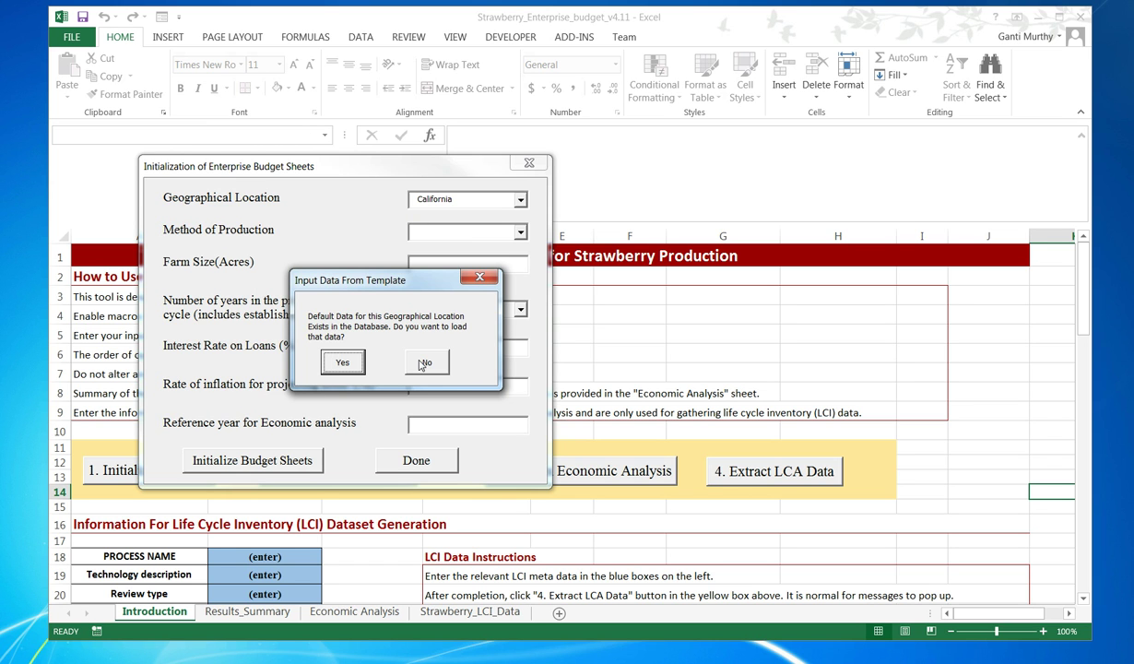
click(340, 368)
Accept California defaults and keep Plasticulture with a one-year cycle, then initialize the budget sheets.
click(341, 364)
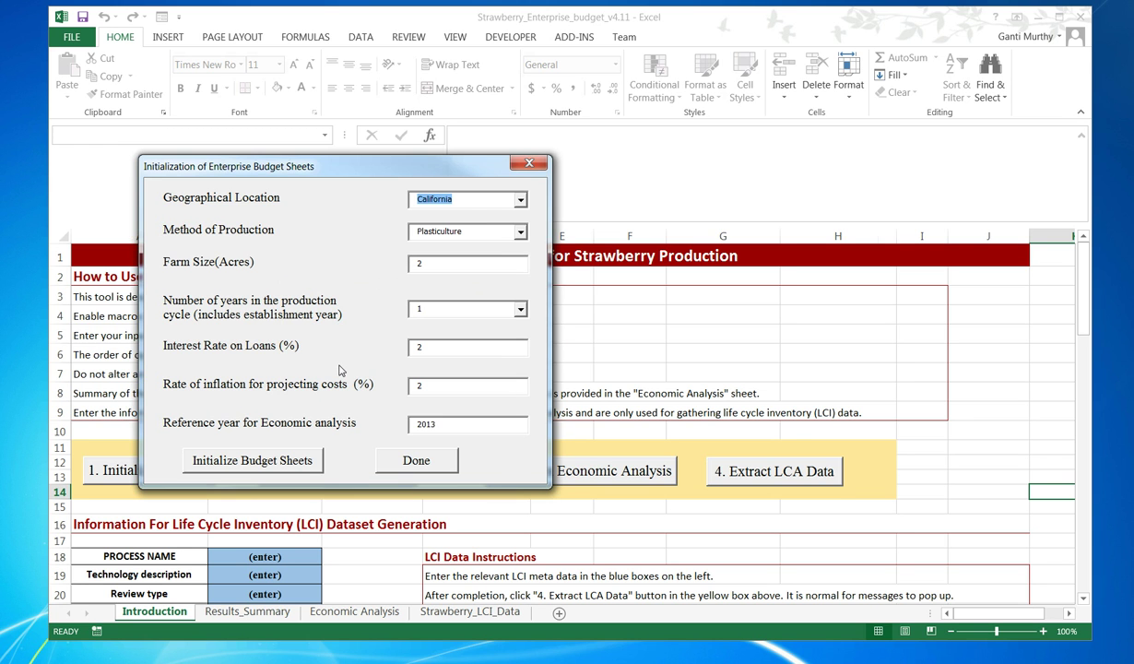
click(524, 236)
click(521, 234)
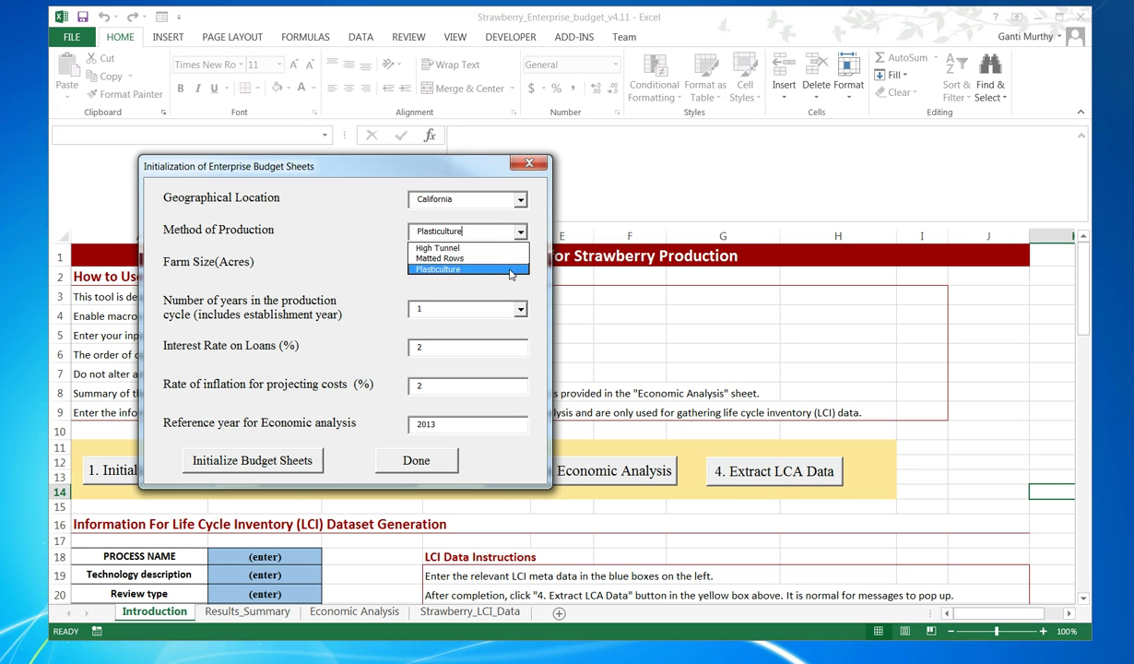
click(510, 268)
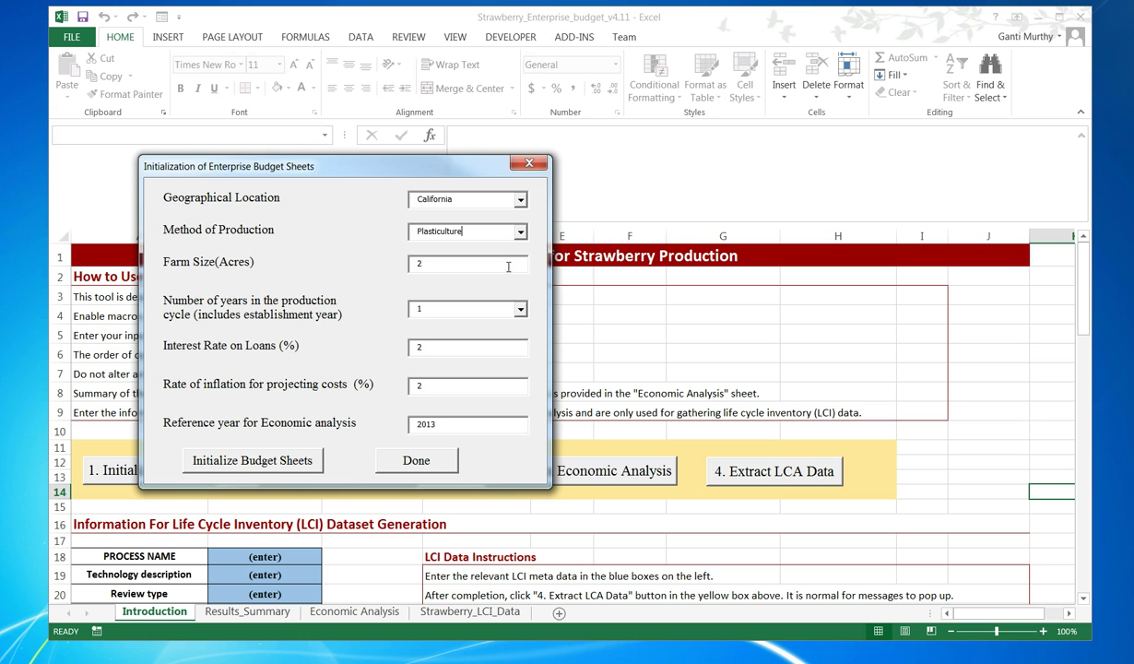
click(520, 308)
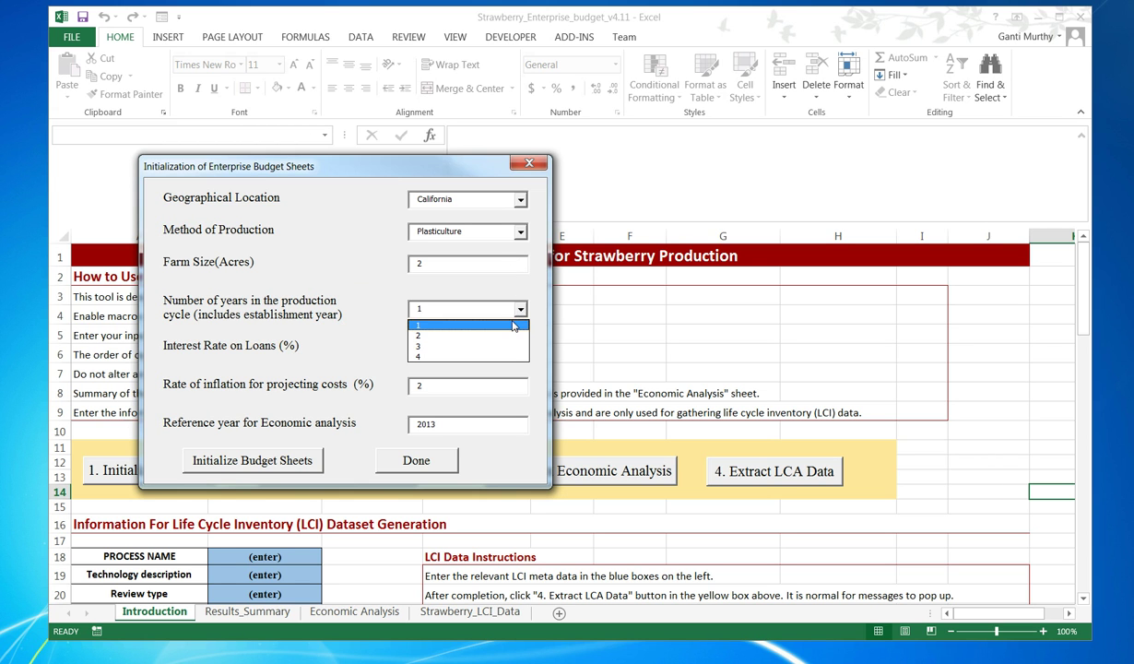
click(513, 325)
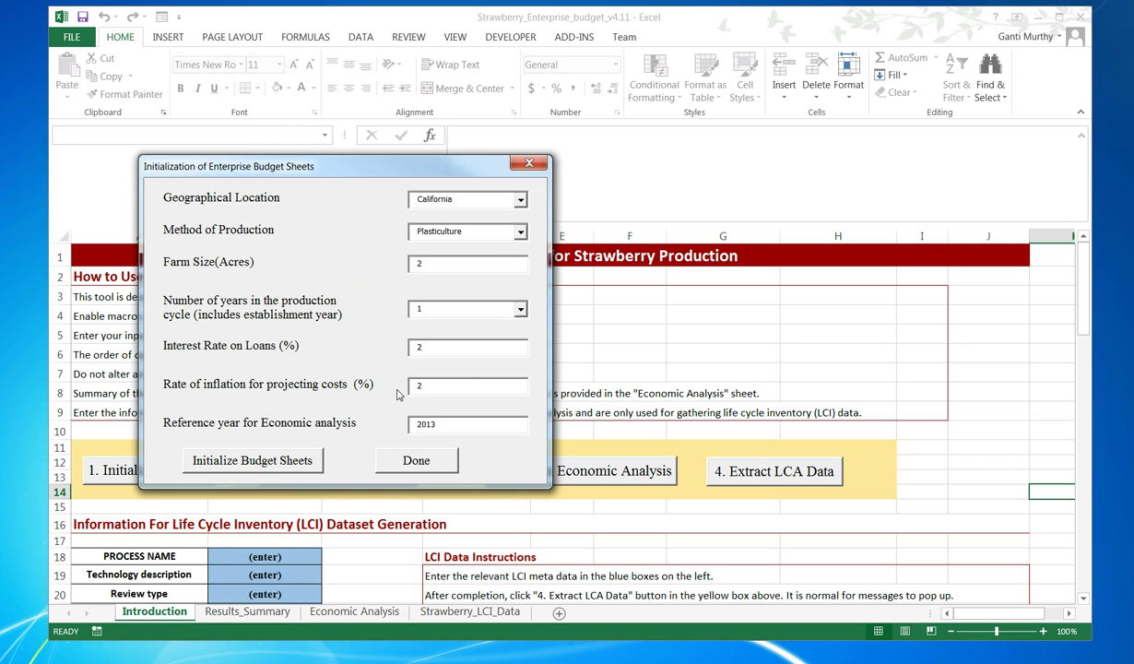
click(287, 468)
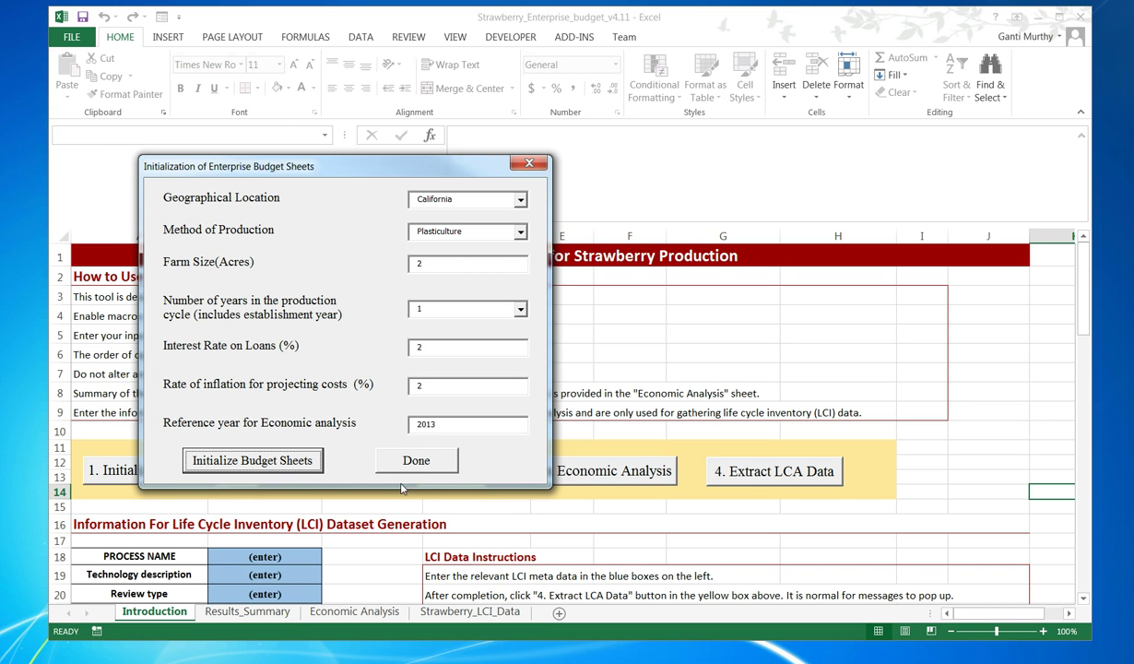
click(414, 454)
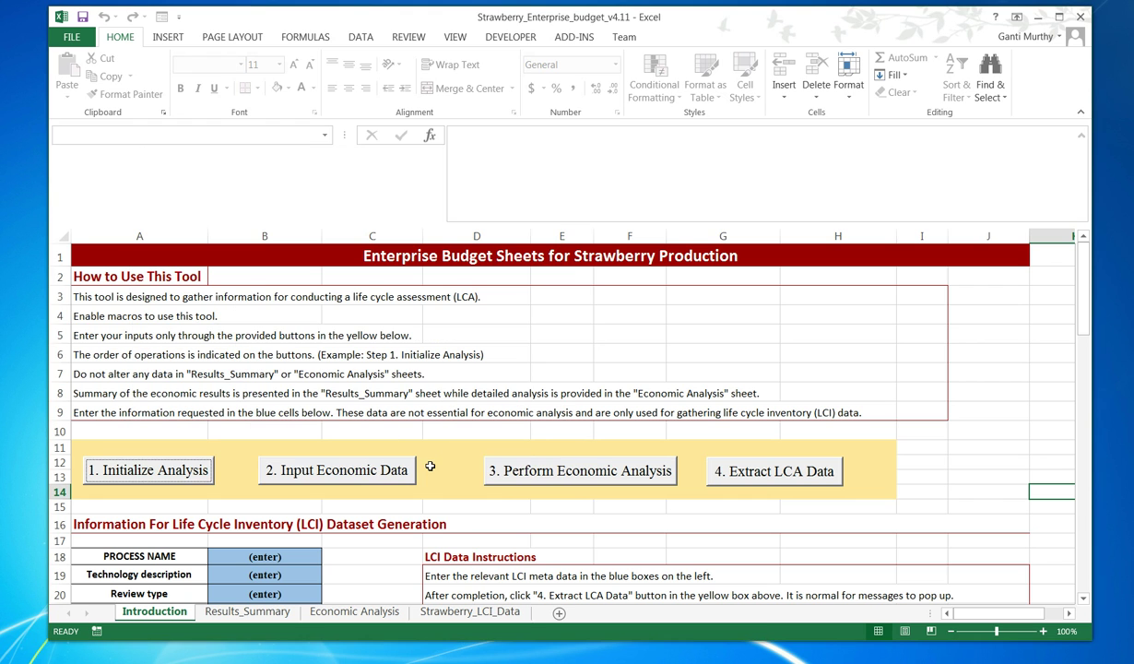
click(321, 472)
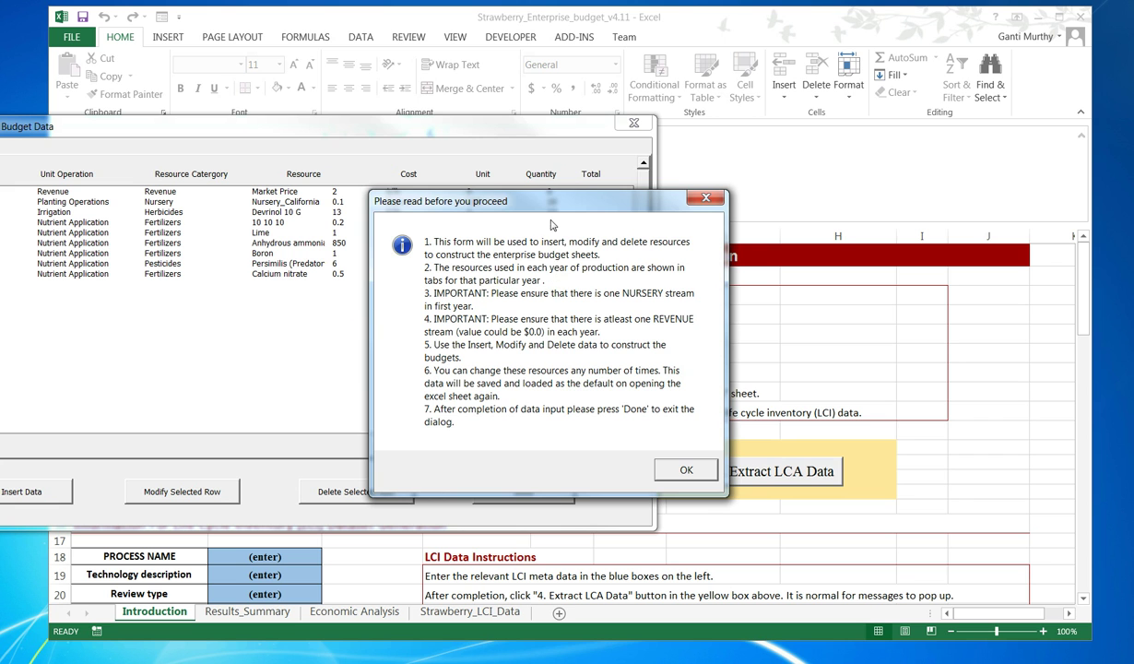
drag(560, 206, 604, 196)
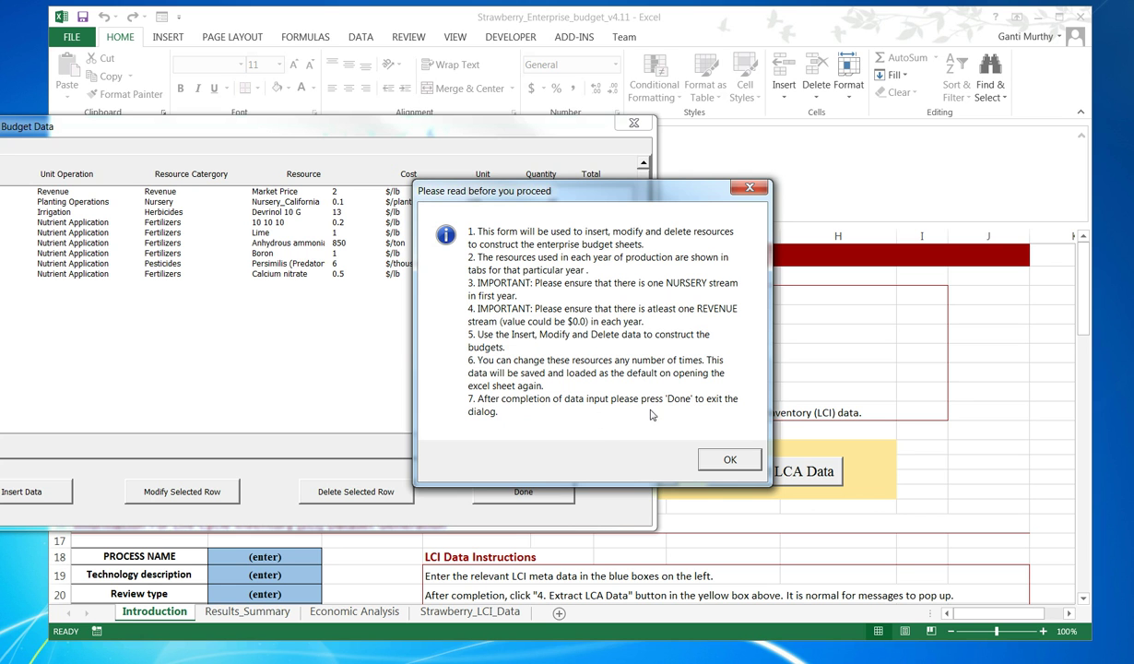
Delete the Calcium nitrate fertilizer row, leaving eight resources ending with Persimilis.
click(727, 458)
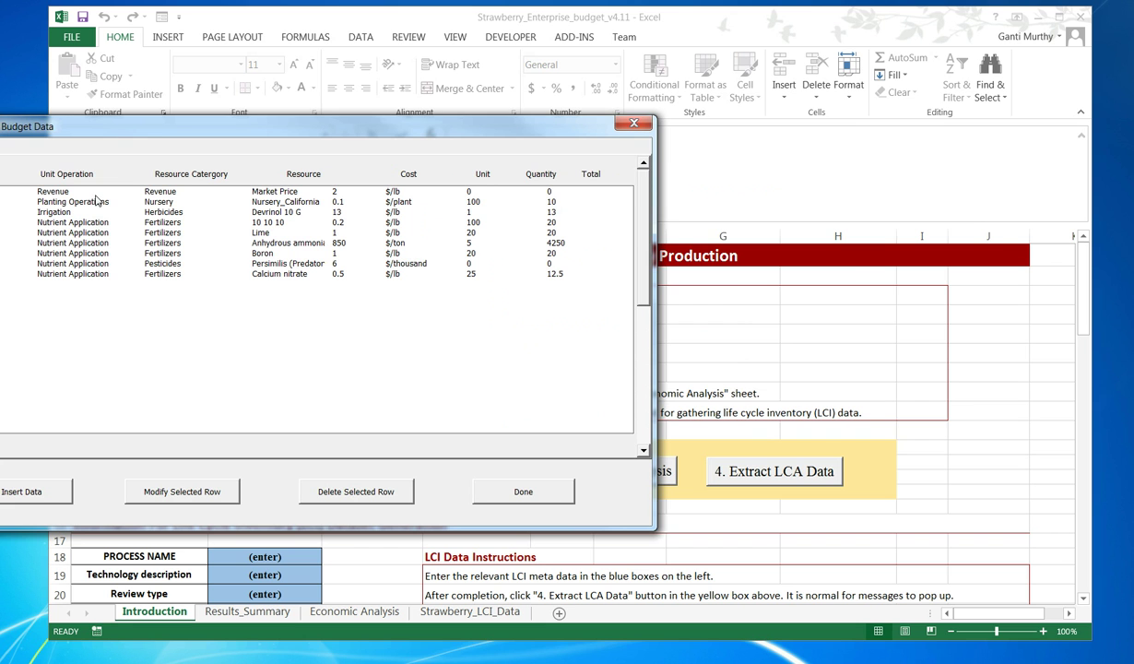
drag(151, 129, 378, 137)
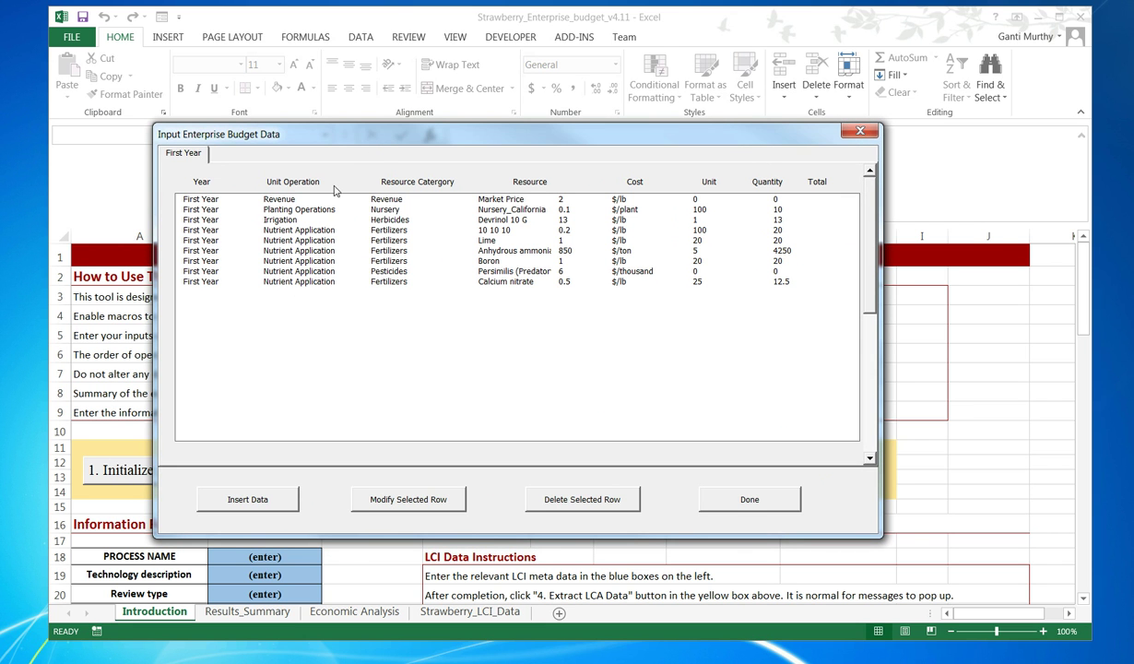
click(382, 250)
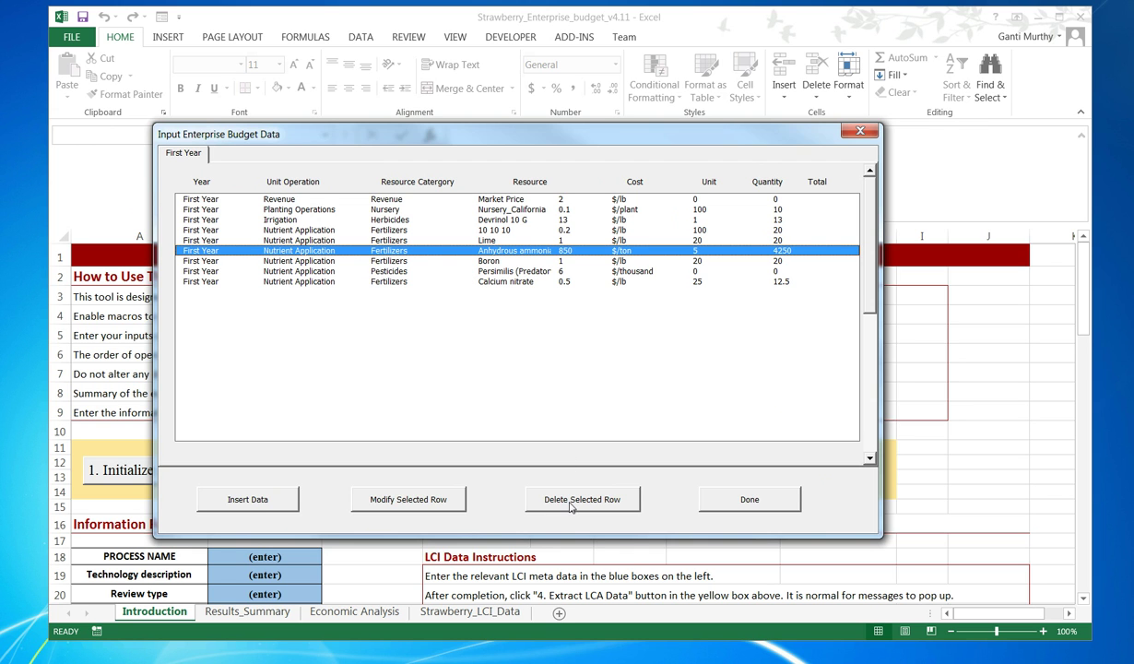
click(387, 281)
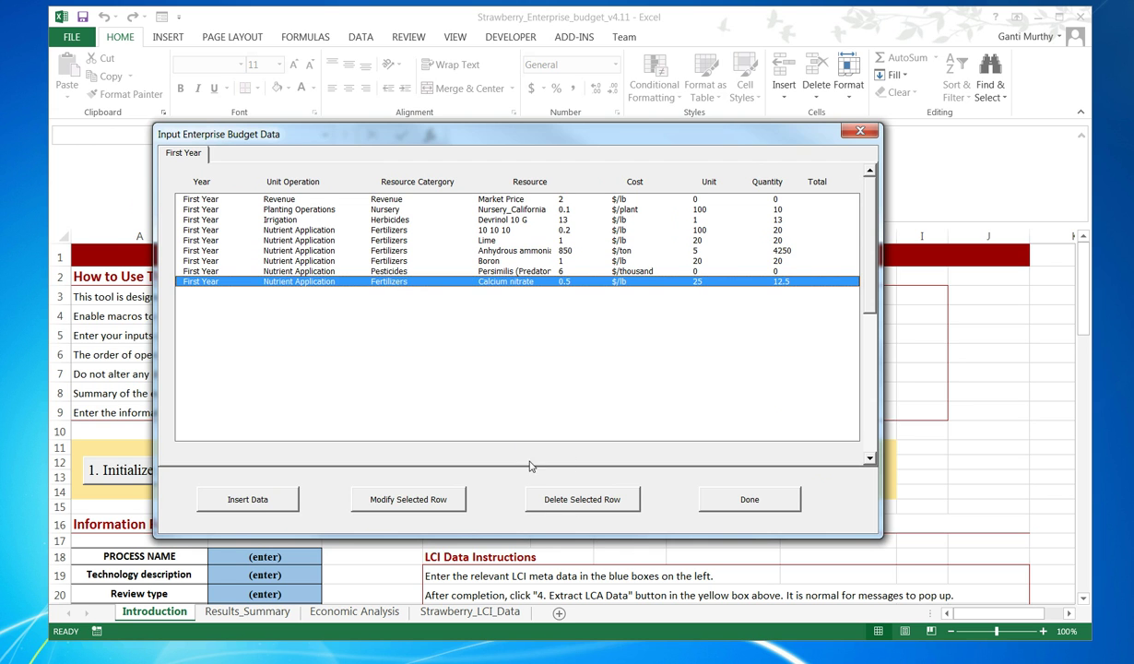
click(546, 490)
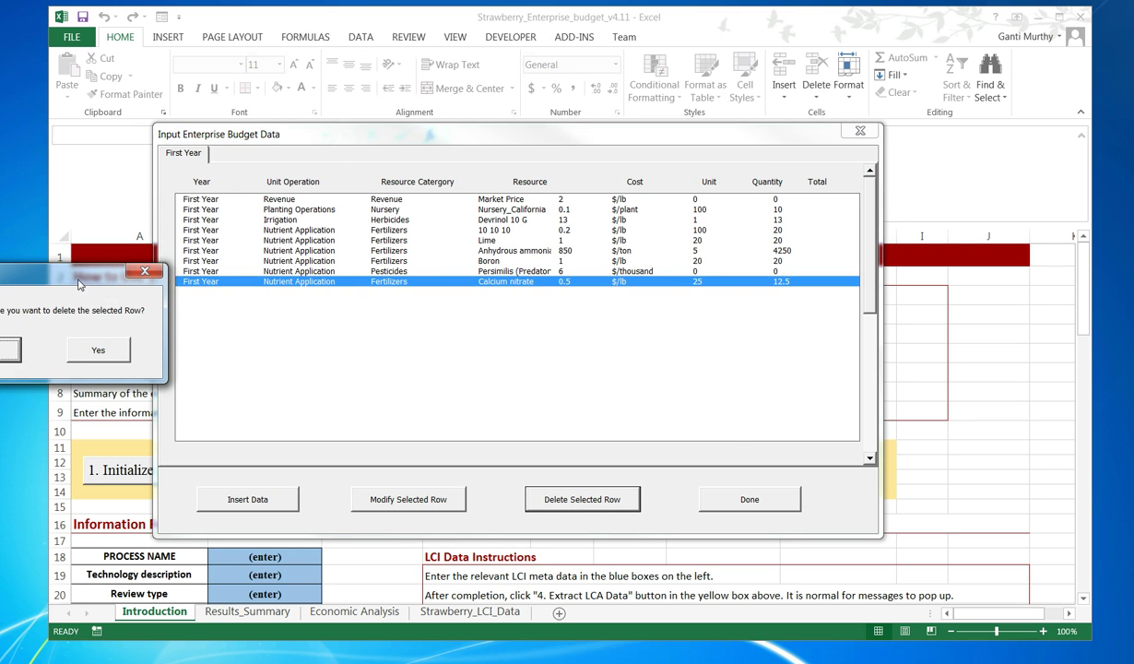
drag(79, 281, 611, 315)
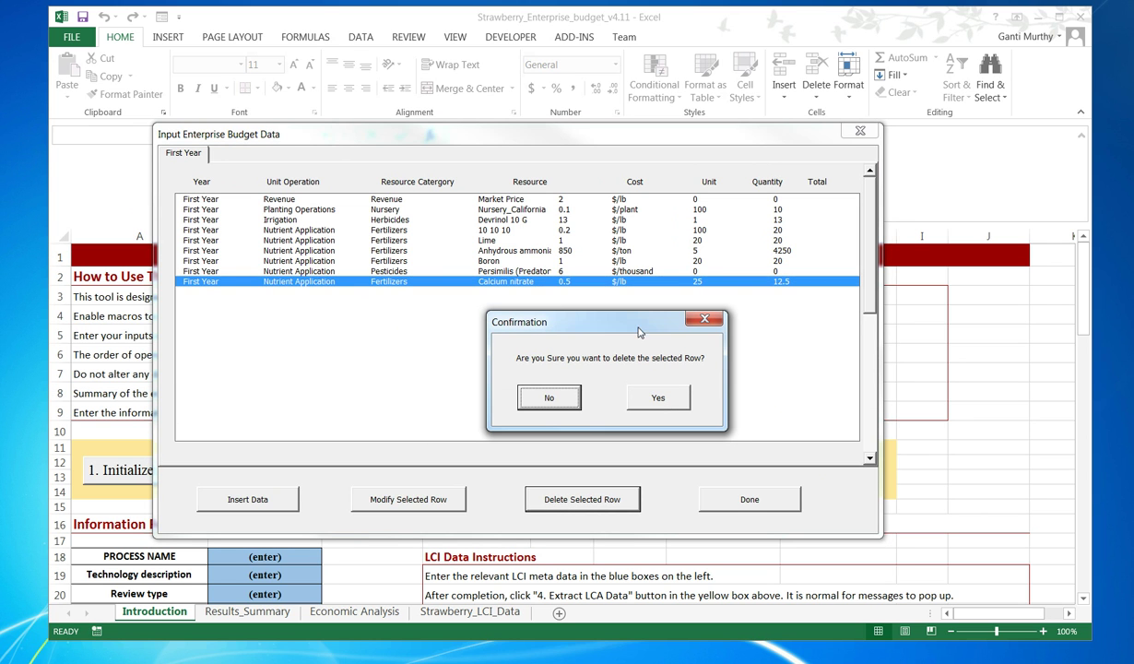
click(640, 403)
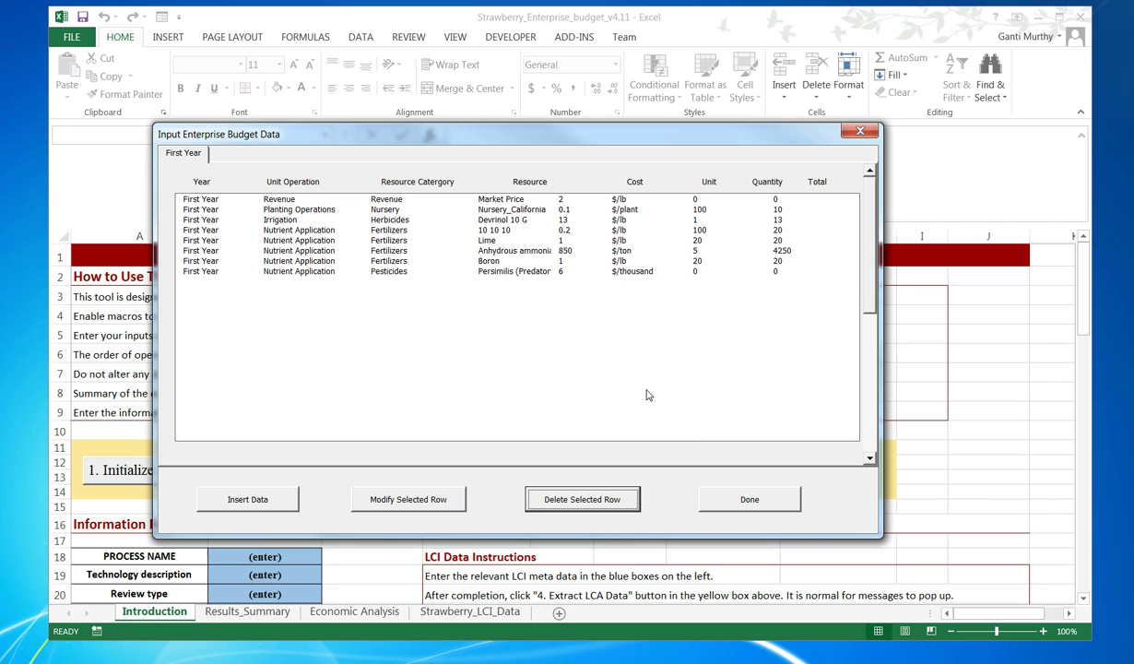
Start a new budget row with First Year as its year.
click(255, 502)
click(322, 217)
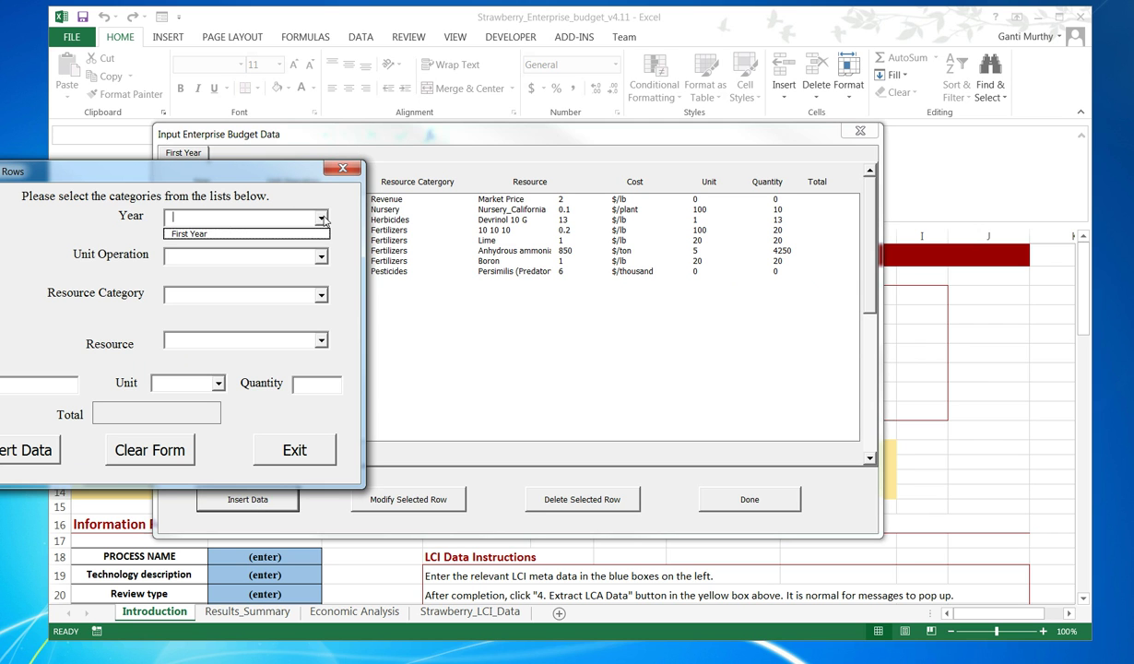
click(299, 234)
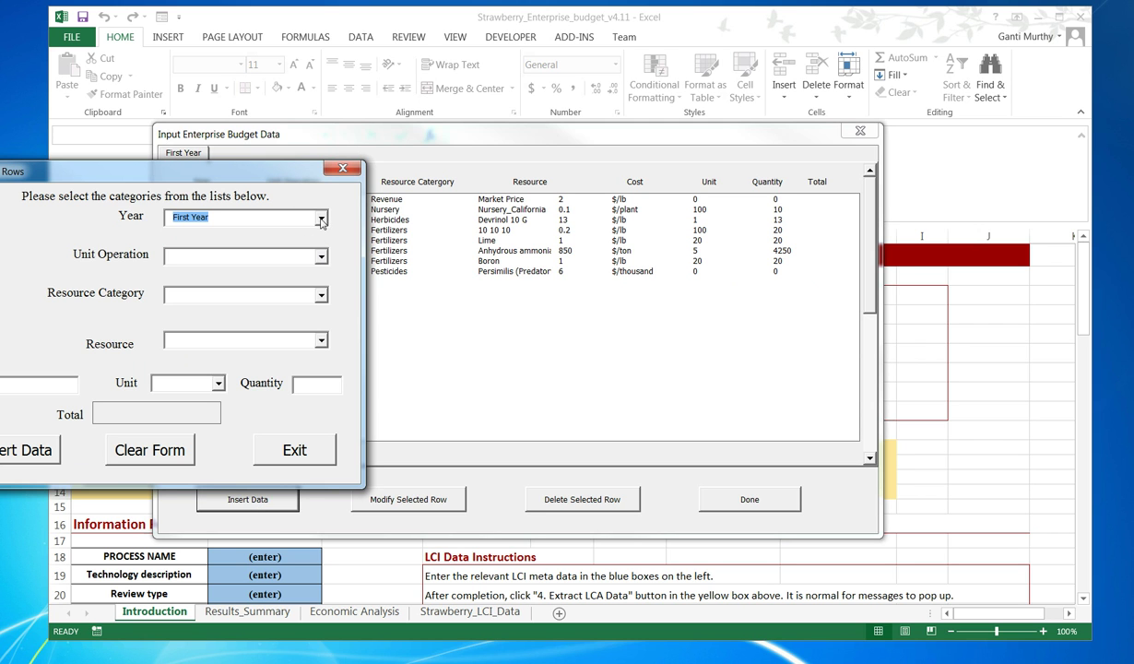
click(322, 217)
click(311, 232)
Compare the resource categories offered for Nutrient Application and Fixed Expenses operations.
click(322, 256)
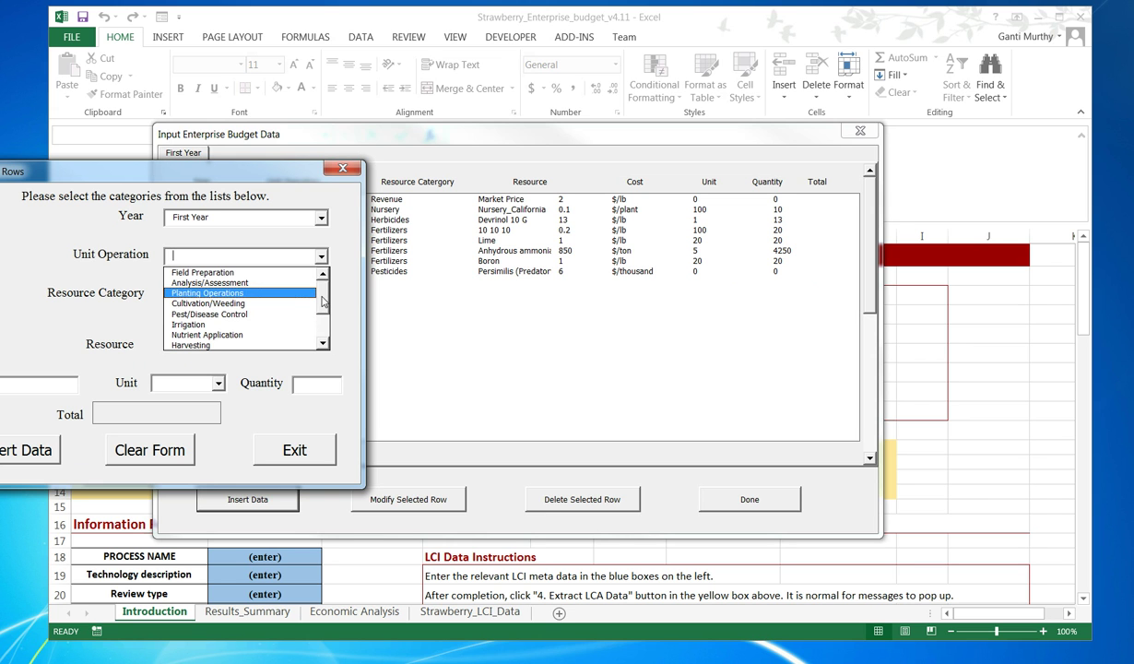
scroll(323, 301, down, 1)
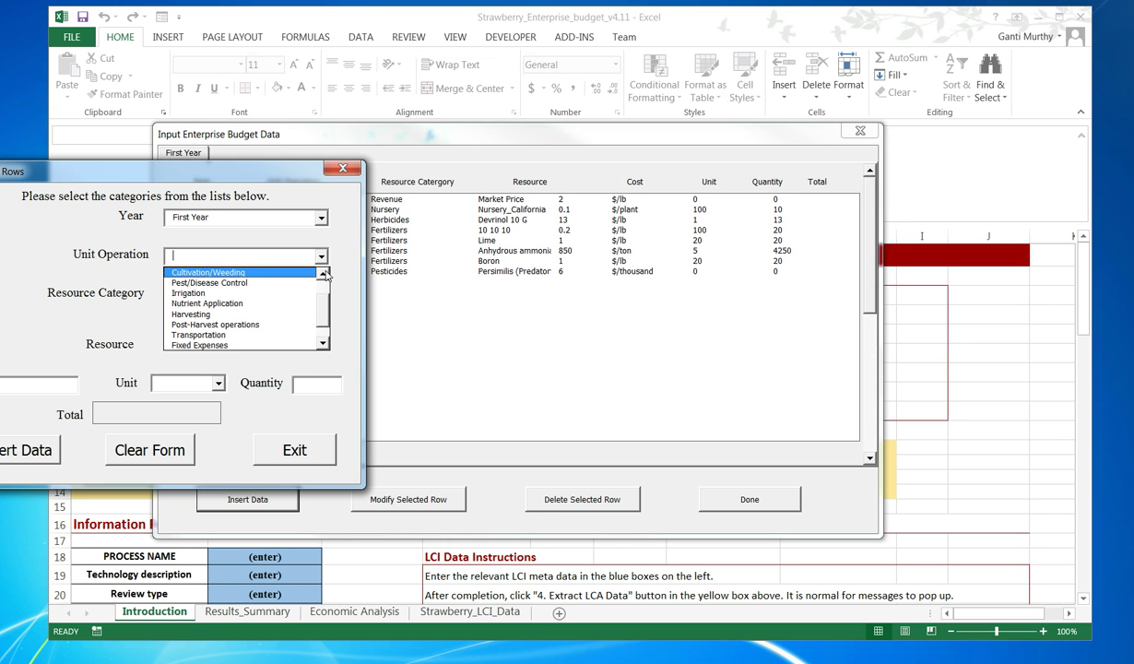
click(323, 273)
click(323, 273)
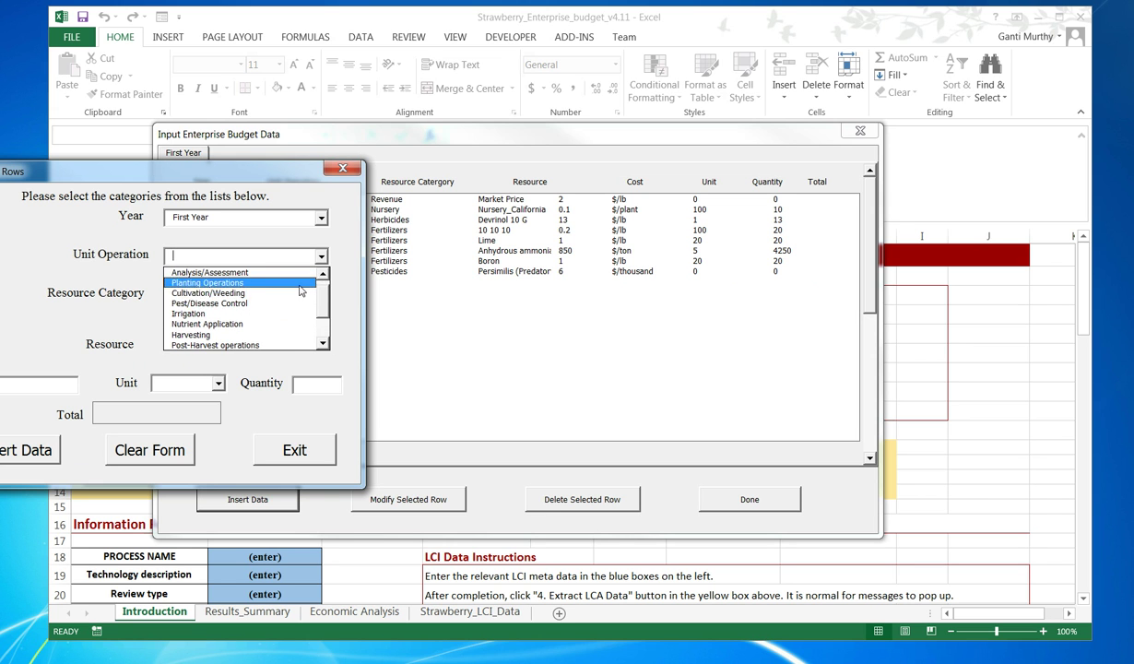
click(262, 324)
click(322, 294)
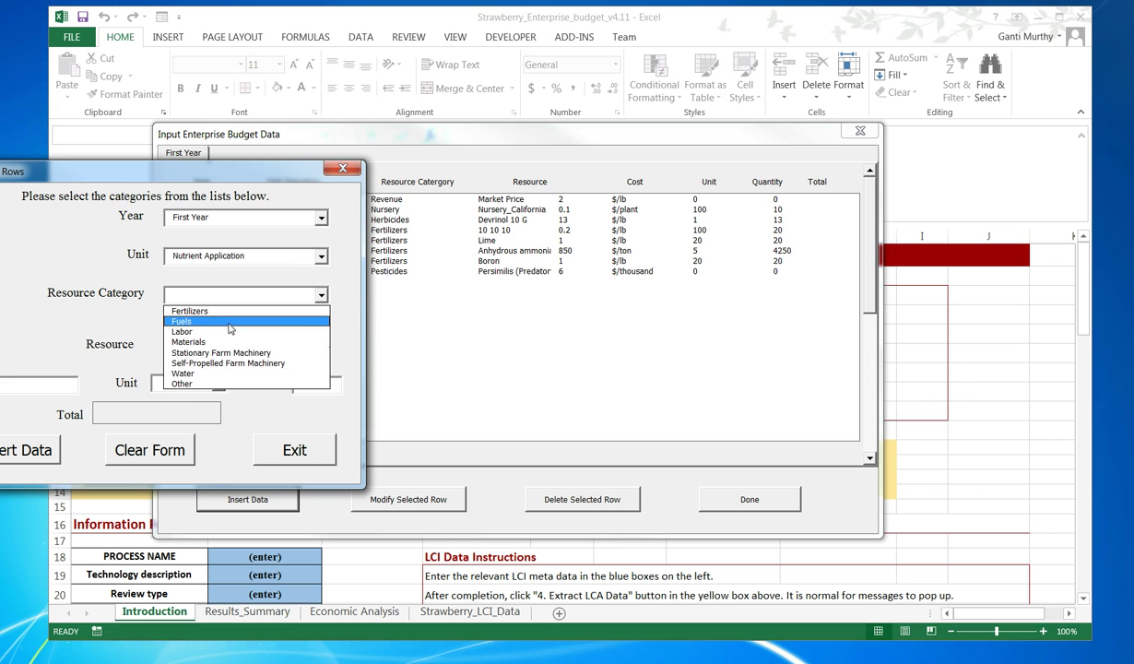
click(313, 256)
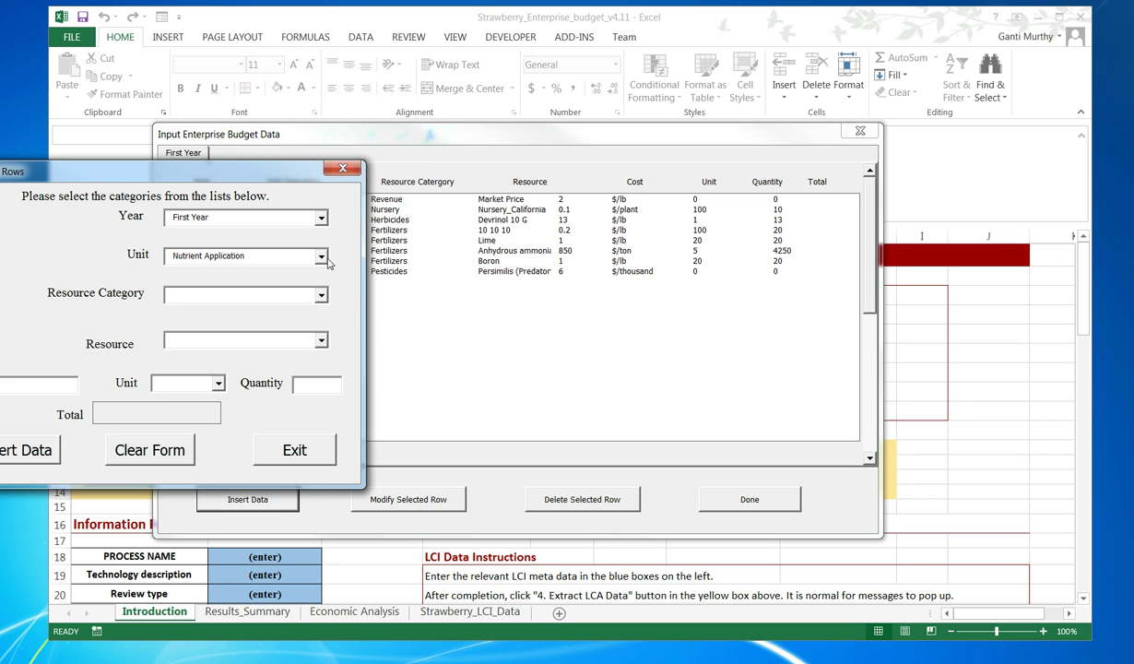
click(320, 255)
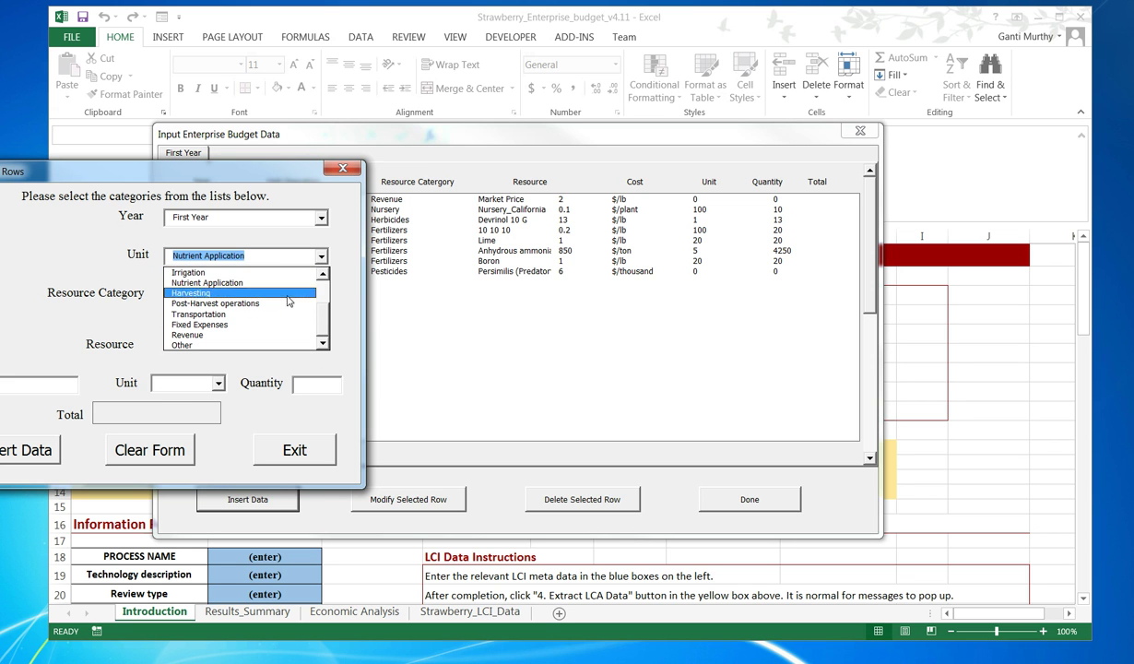
click(272, 324)
click(320, 295)
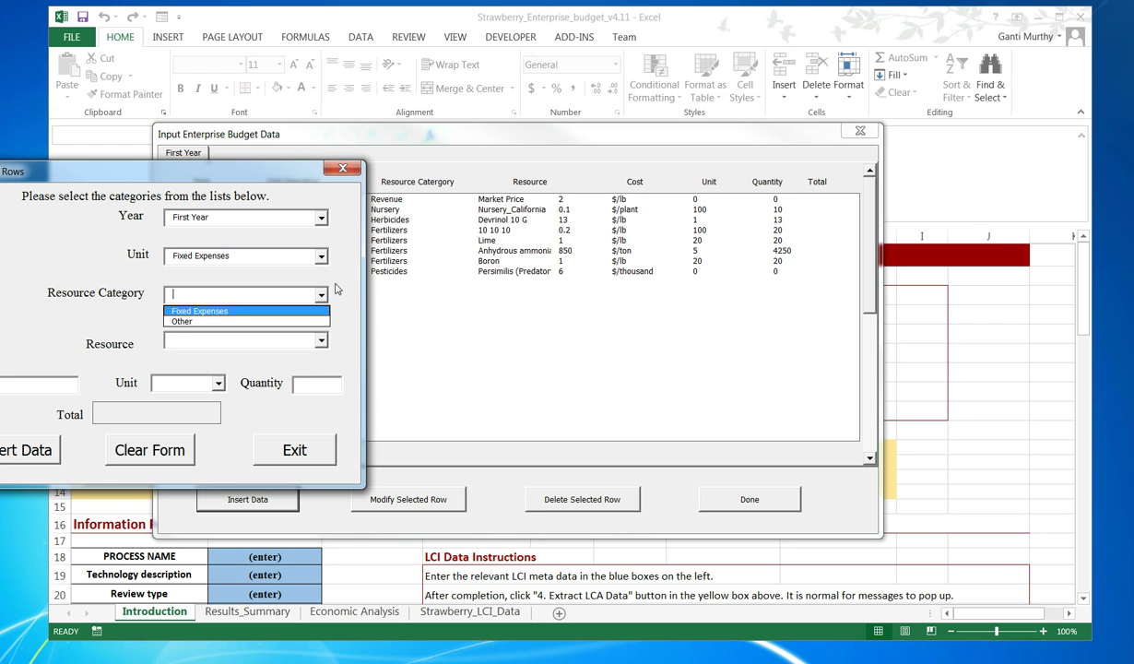
click(321, 295)
Check Pest/Disease Control categories, then settle on the Cultivation/Weeding operation.
click(321, 255)
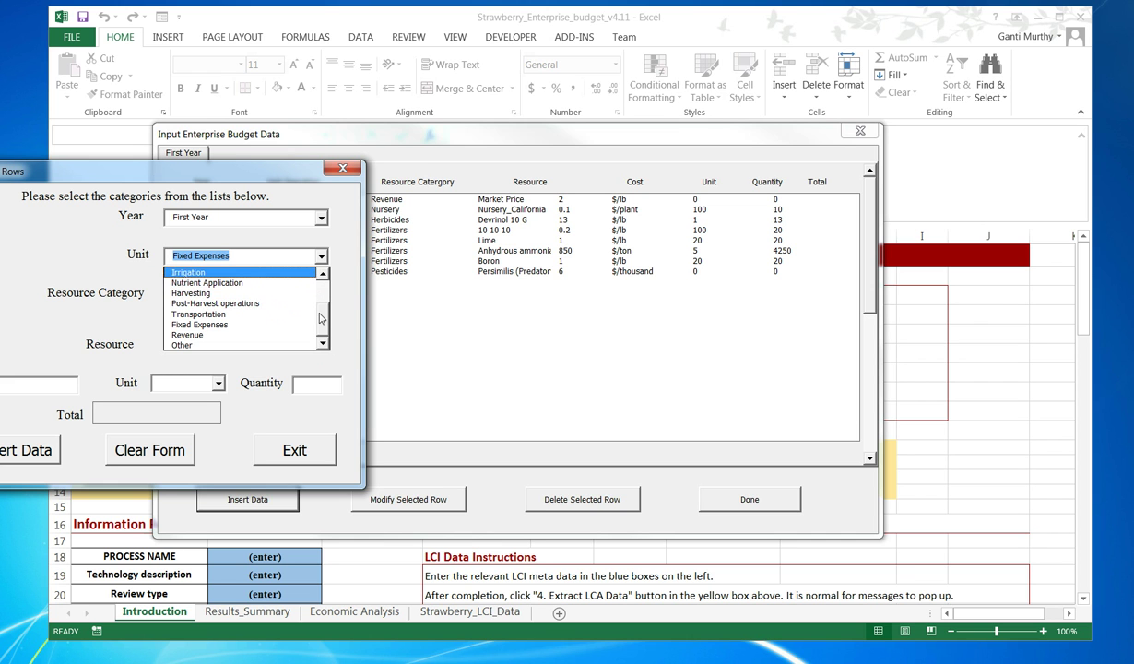
drag(322, 318, 277, 304)
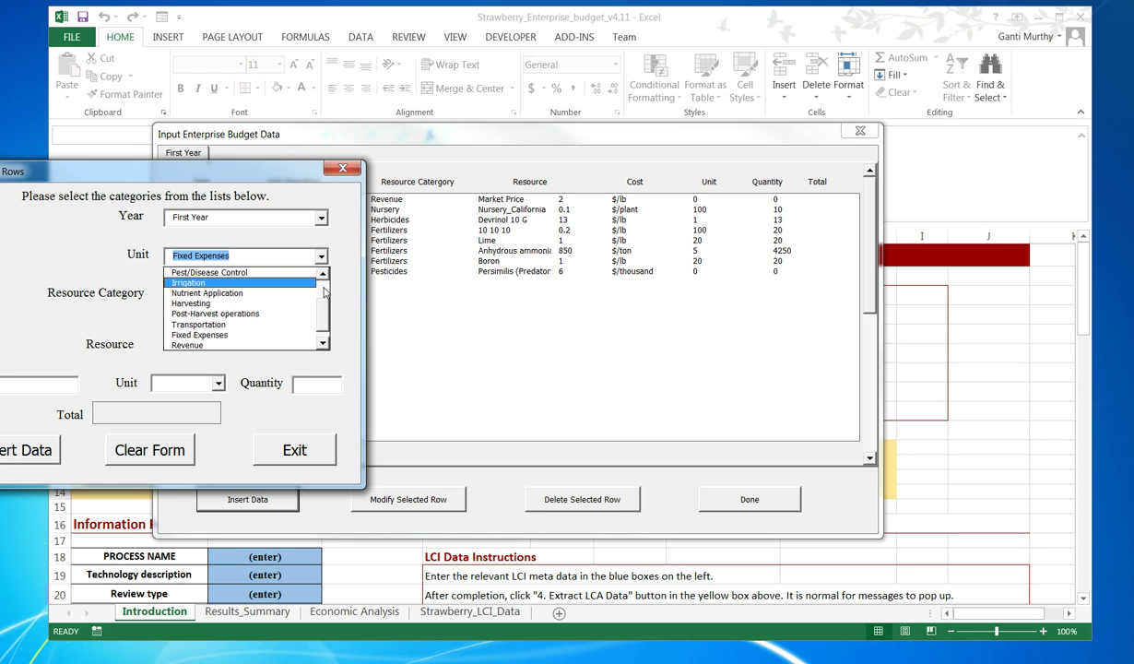
click(293, 277)
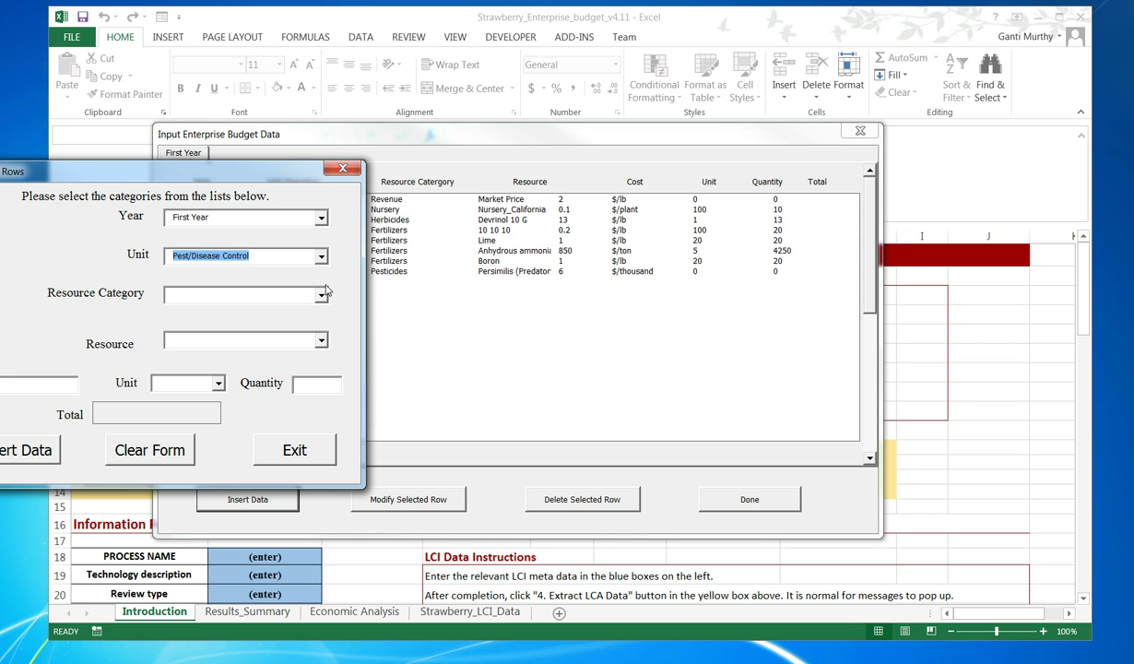
click(322, 293)
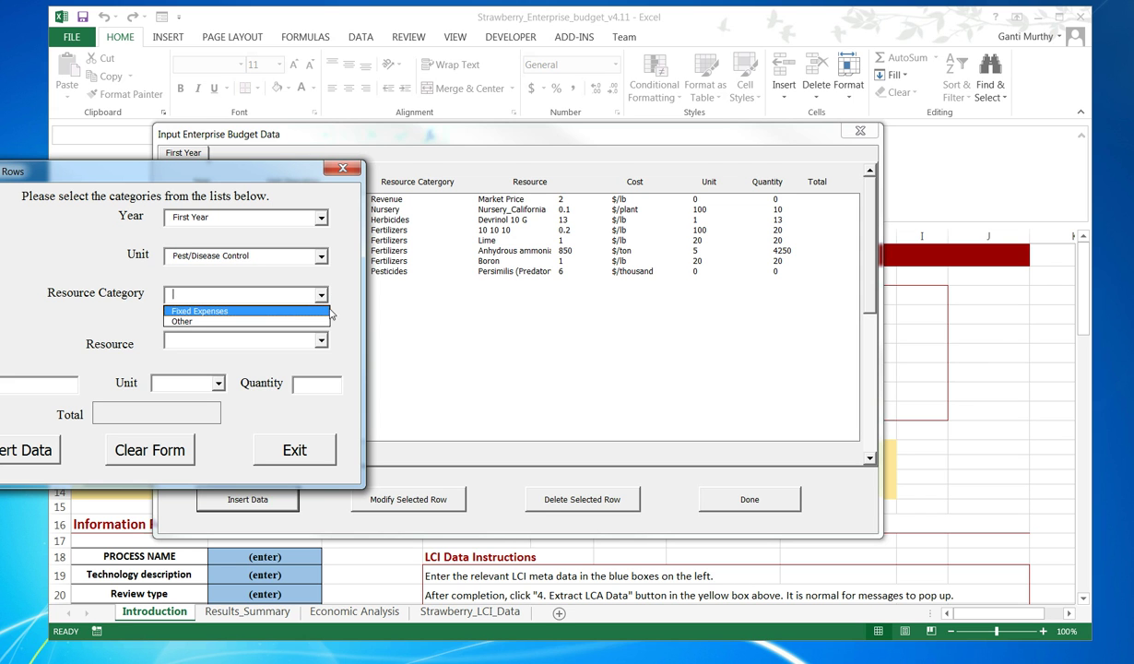
click(321, 256)
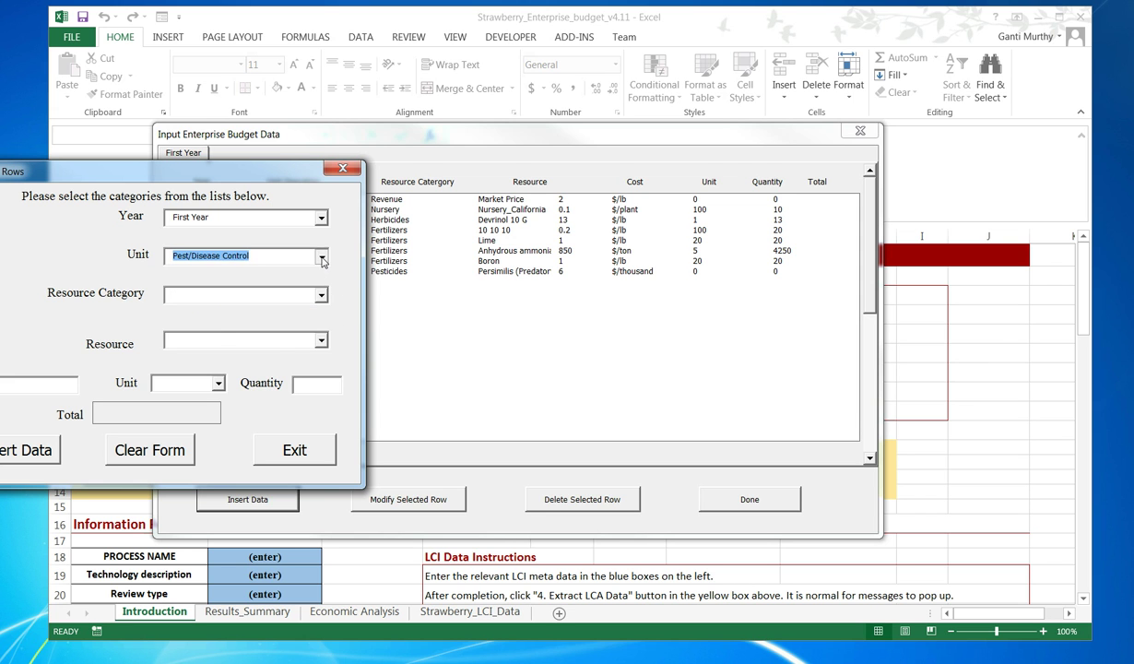
click(321, 255)
scroll(321, 320, up, 2)
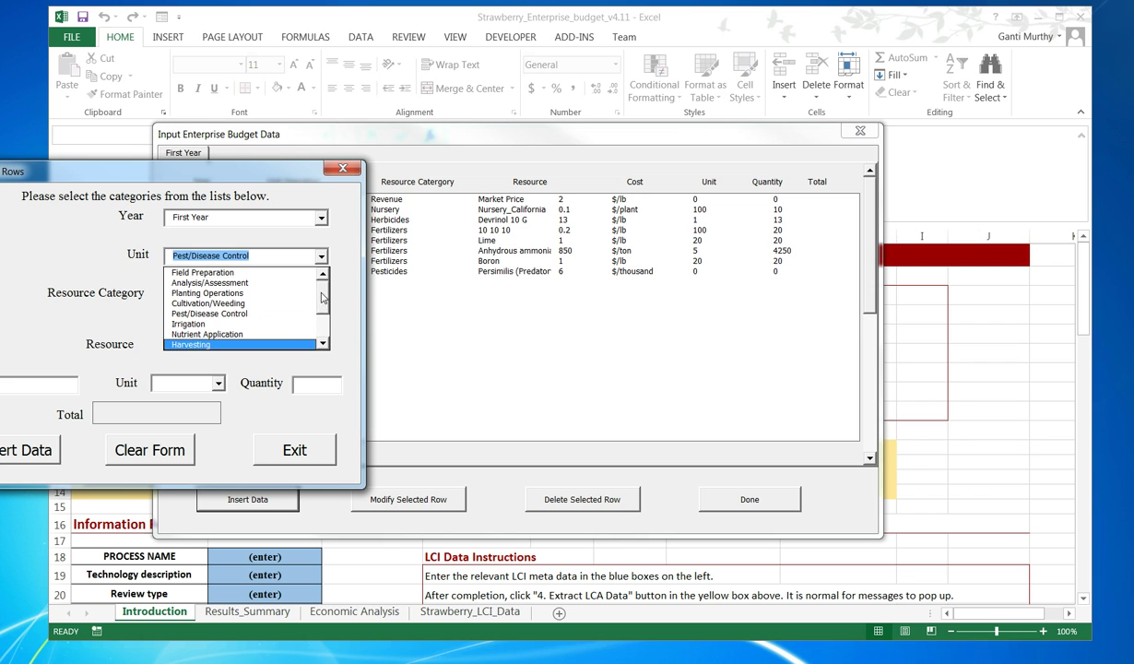
click(229, 306)
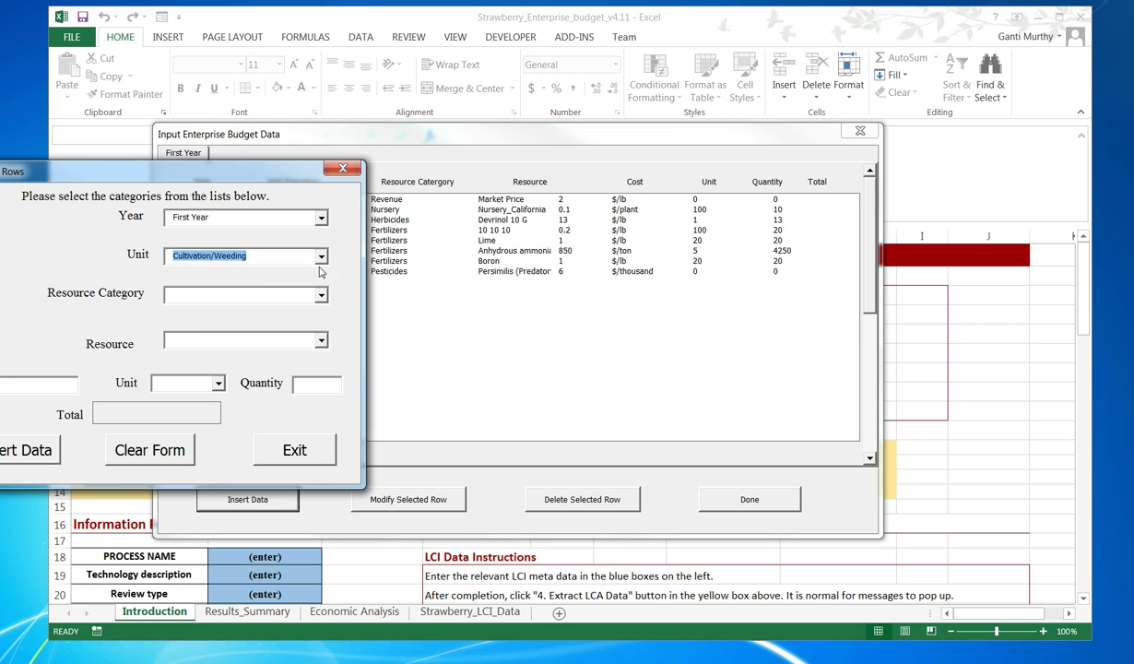
click(318, 294)
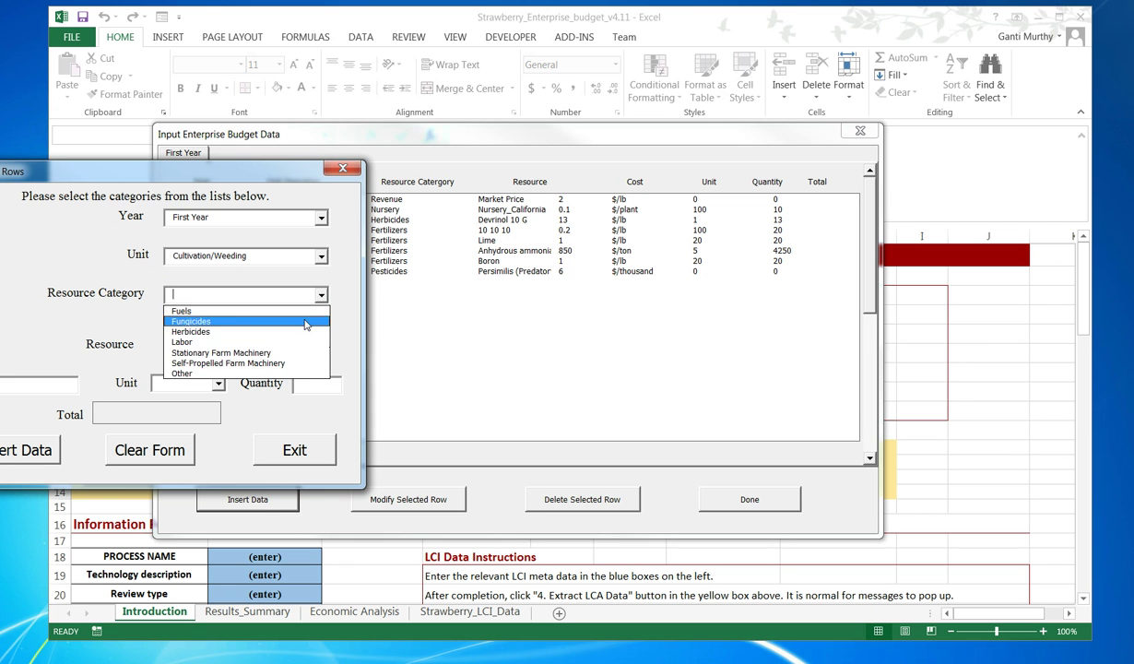
click(348, 293)
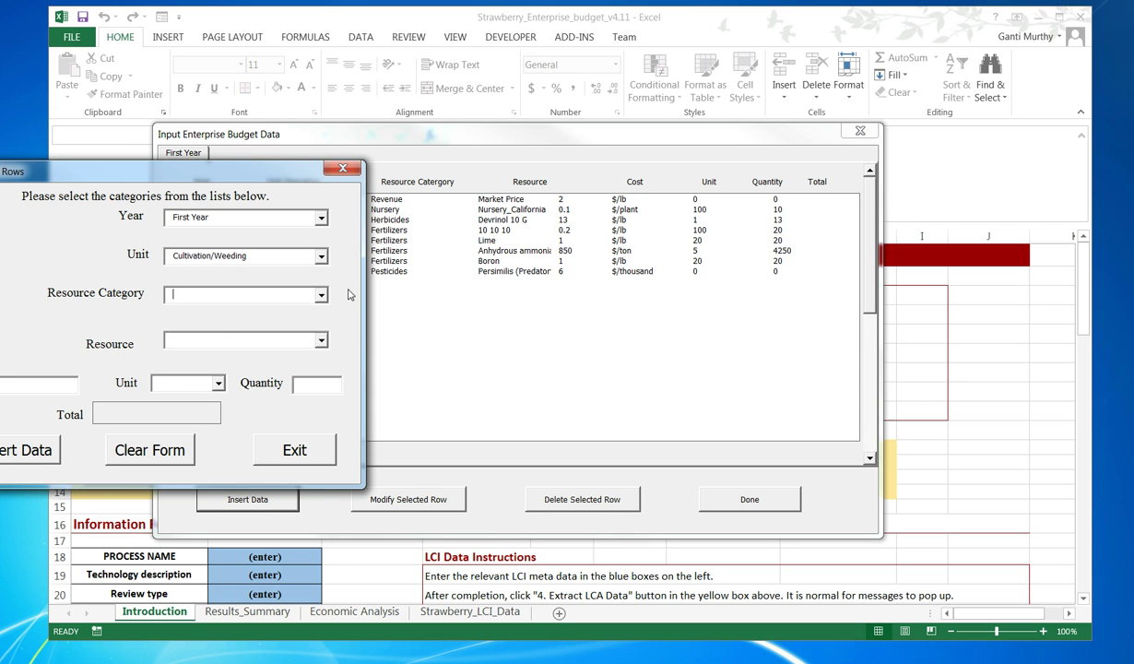
Set the row to Nutrient Application, Fertilizers category, with Ammonium nitrate as the resource.
click(322, 259)
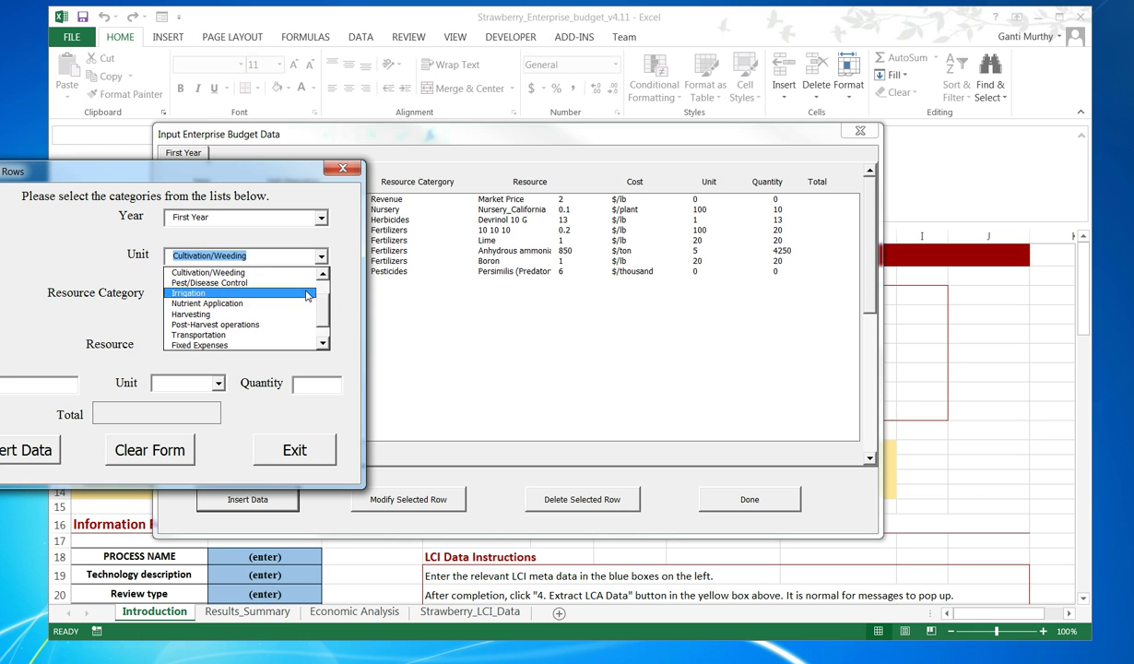
click(292, 296)
click(321, 295)
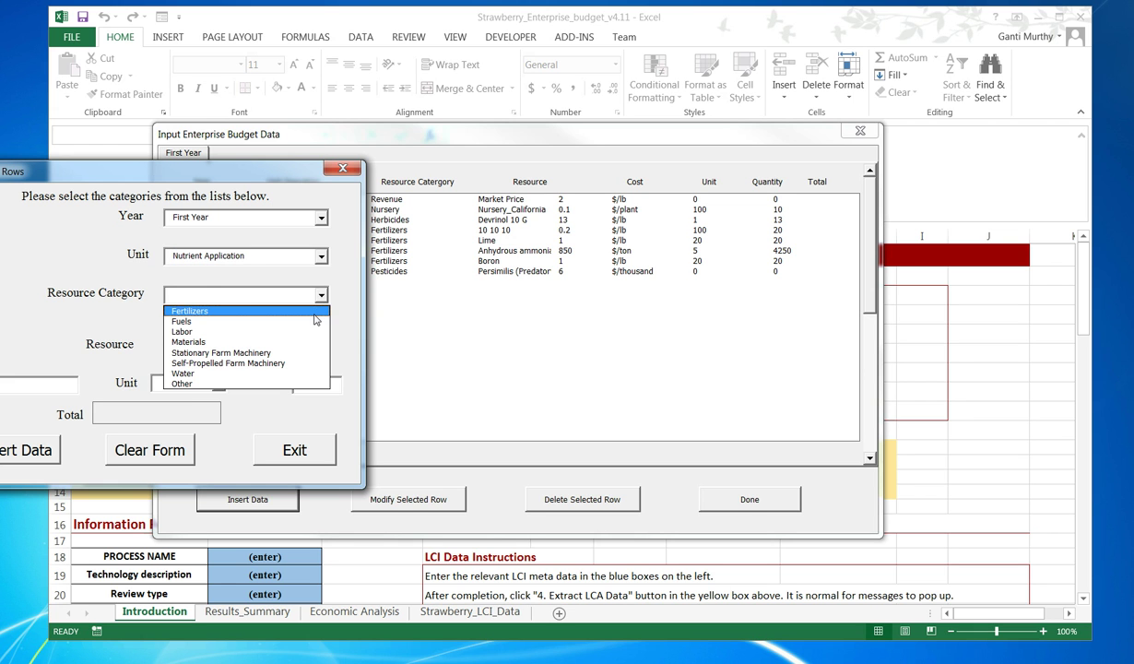
click(315, 312)
click(310, 339)
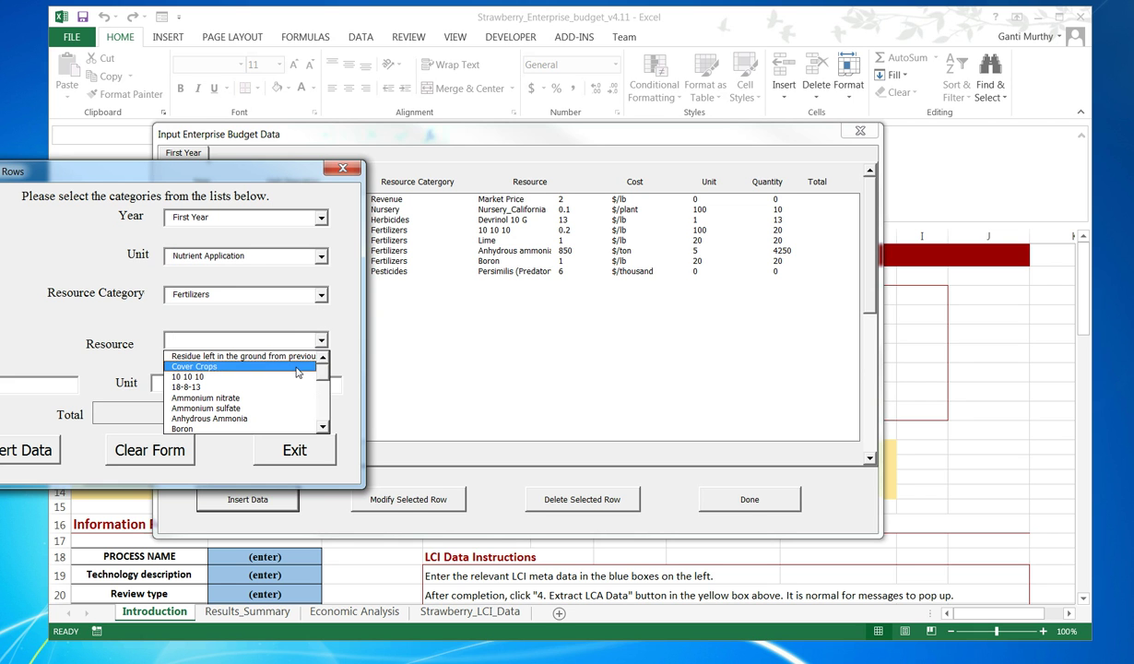
click(272, 397)
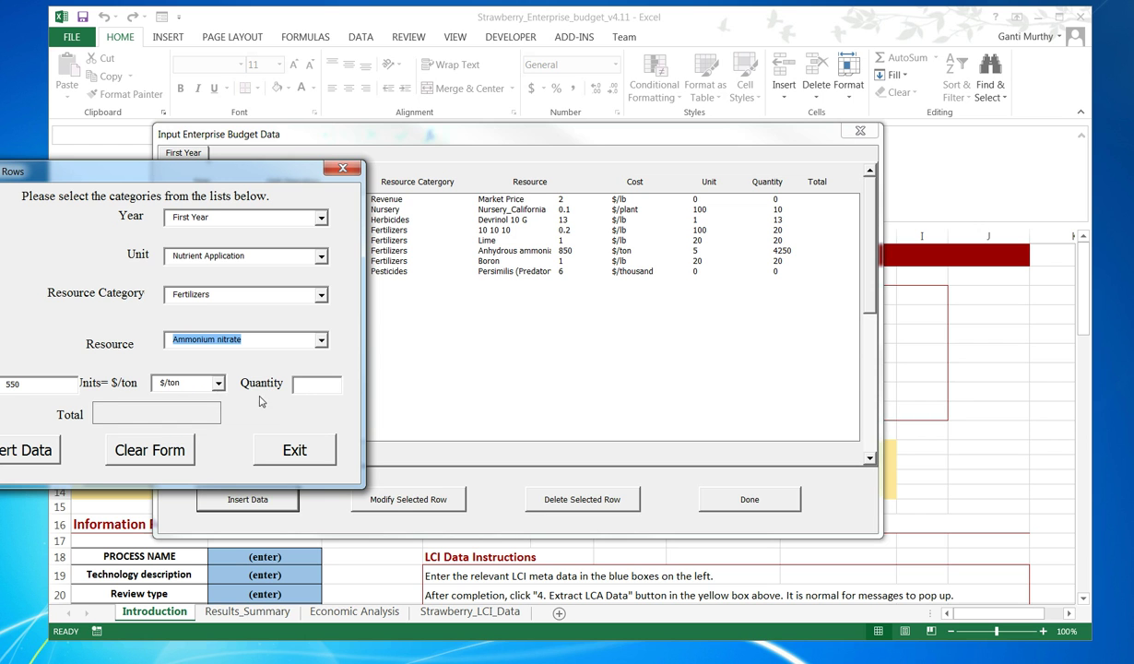
Set the unit to $/ton at 550 and try inserting, triggering a blank-quantity error.
click(40, 385)
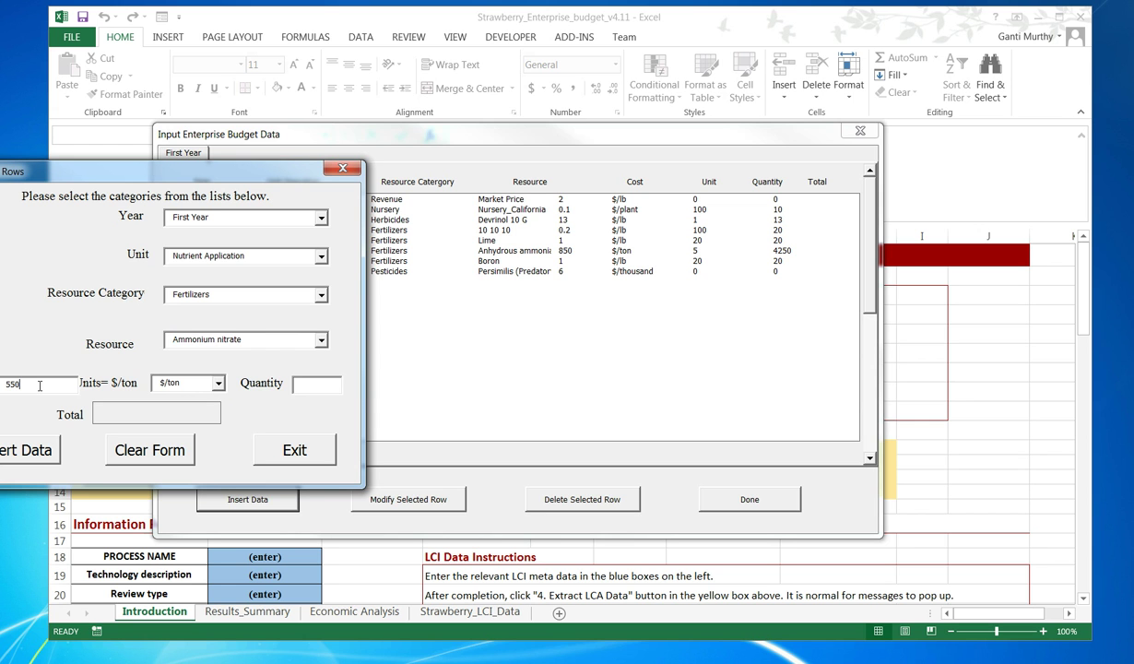
double_click(34, 383)
click(211, 378)
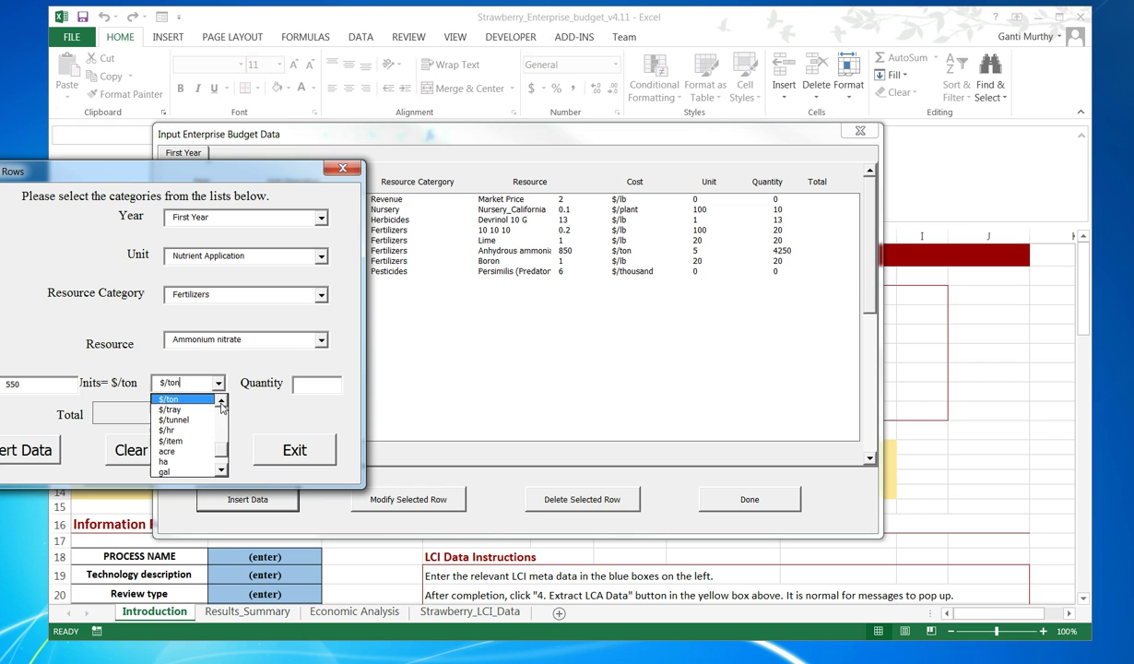
click(204, 400)
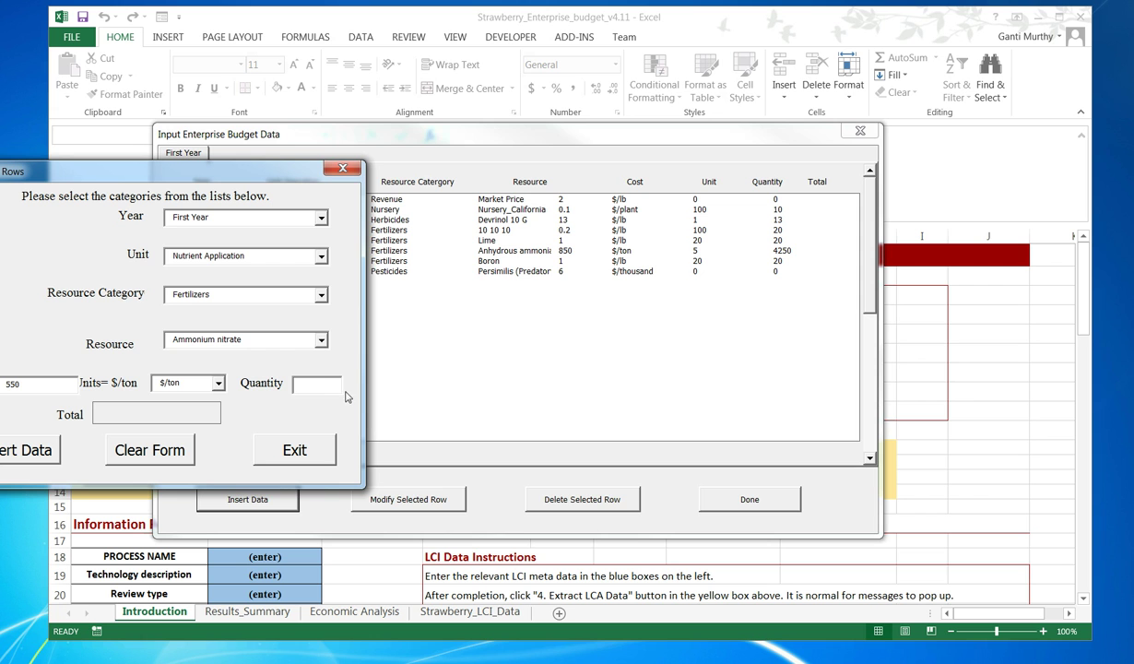
click(36, 452)
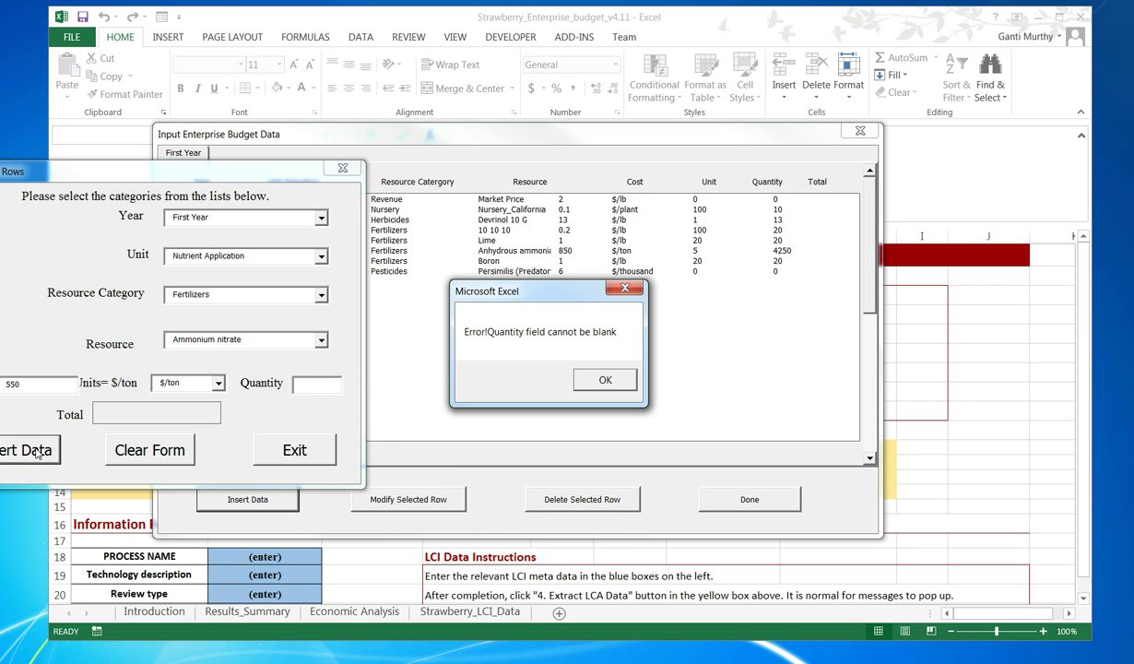
Enter quantity 1.2 and add the Ammonium nitrate row, totaling 660, to the list.
click(602, 380)
click(303, 376)
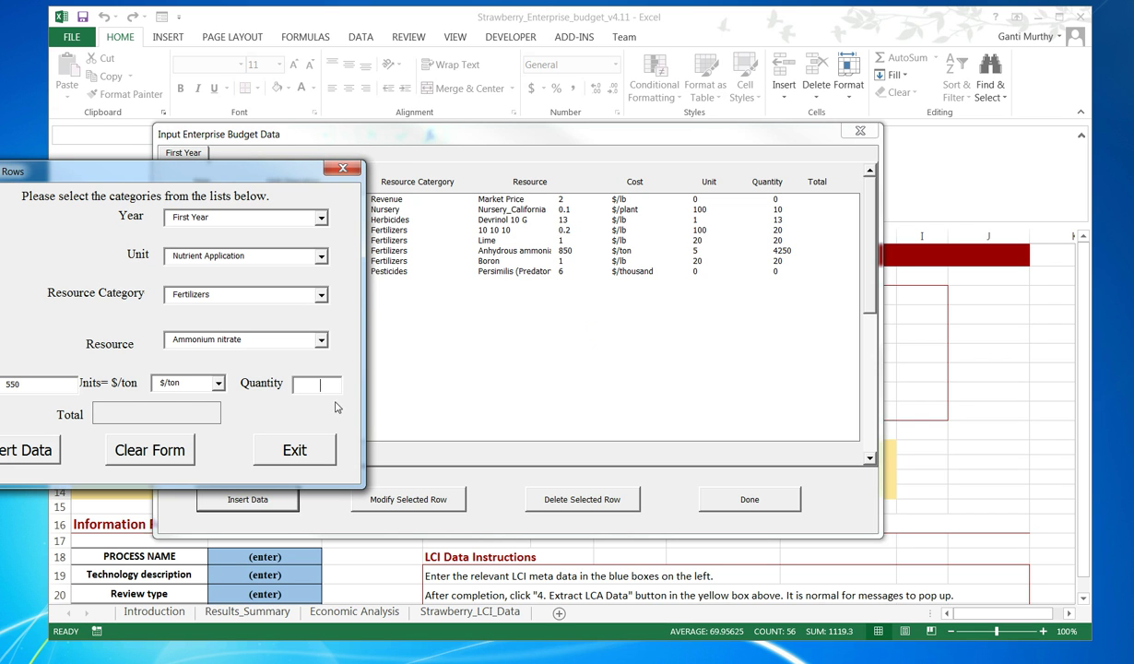
text(1.2)
click(25, 452)
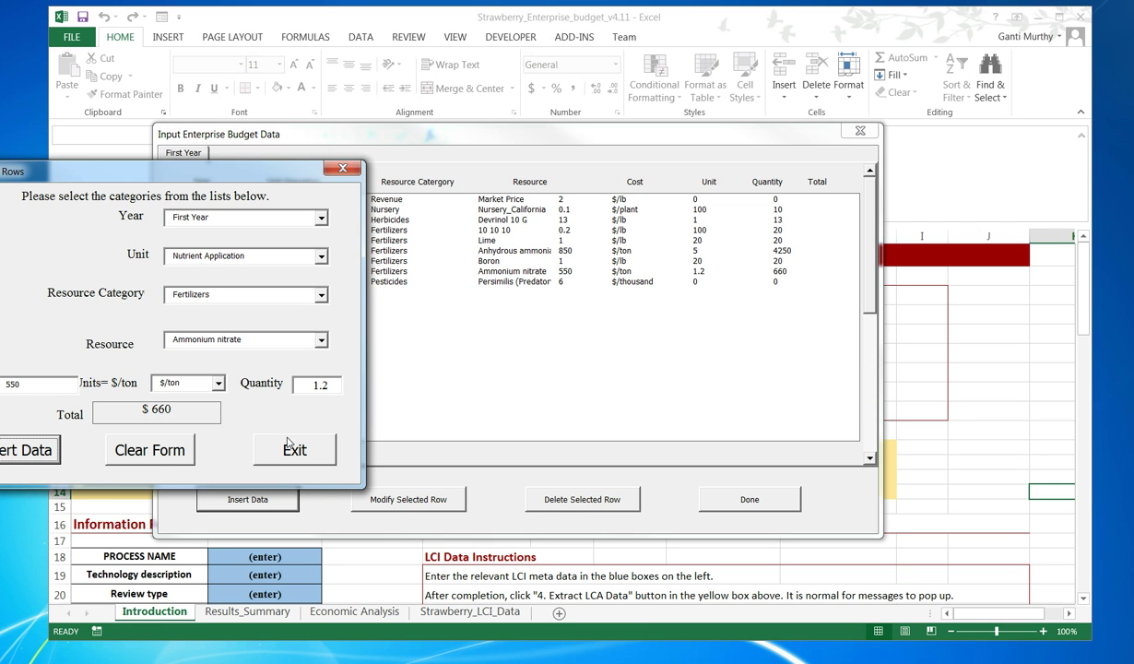
drag(254, 177, 518, 366)
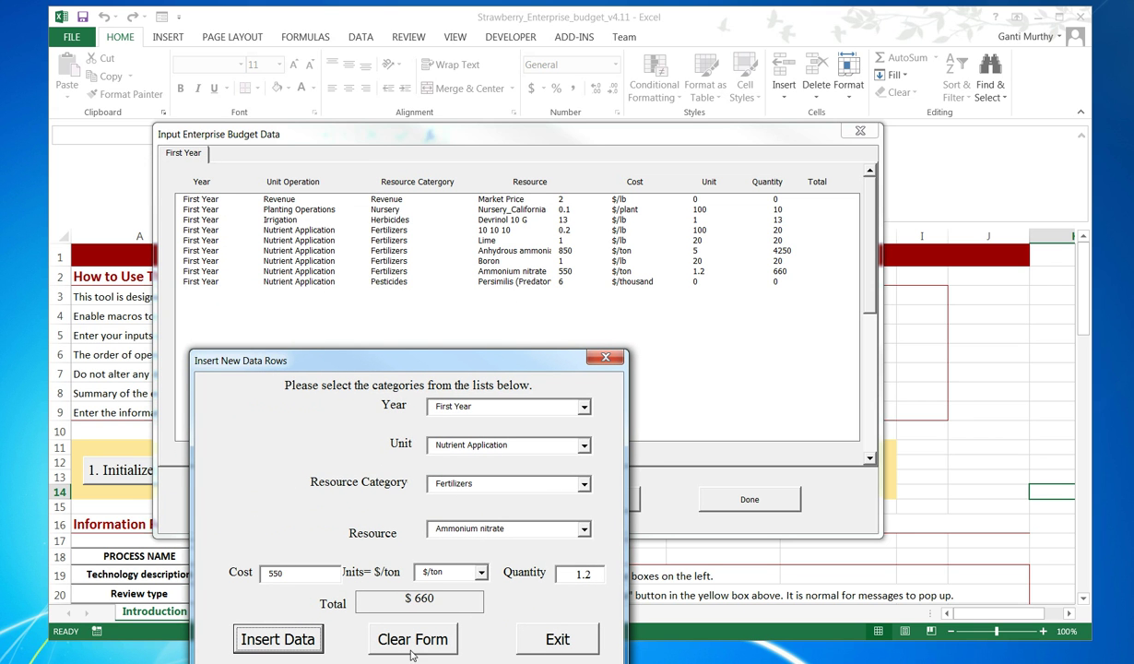
Select the Ammonium nitrate row and edit its quantity to 1.3, closing without applying.
click(539, 645)
click(277, 271)
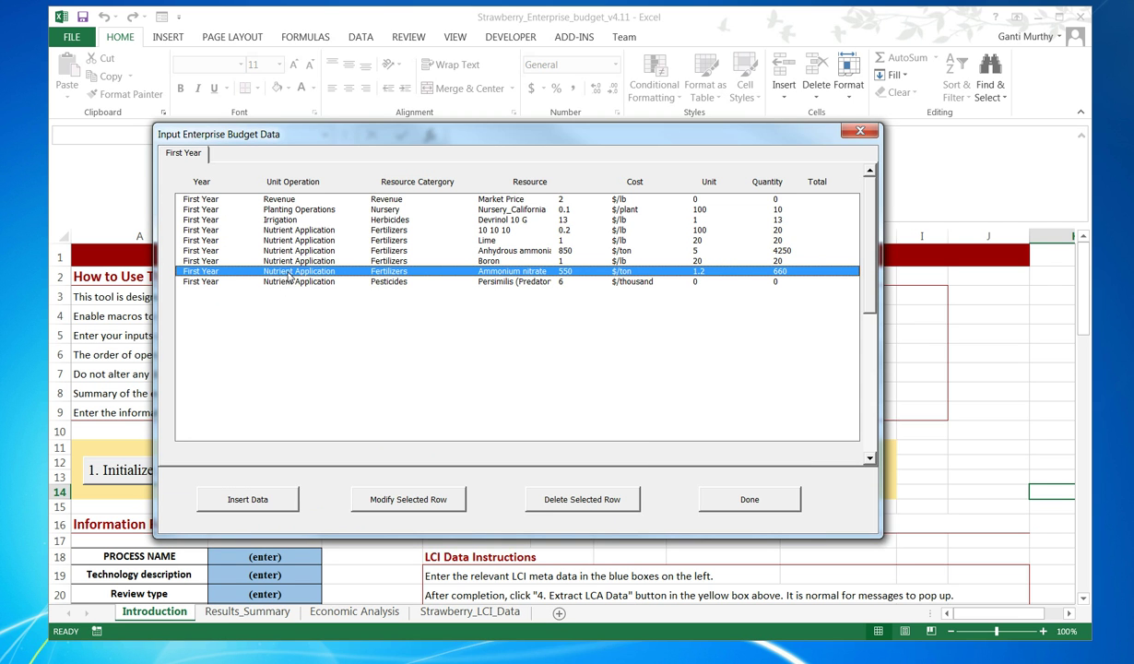
click(393, 500)
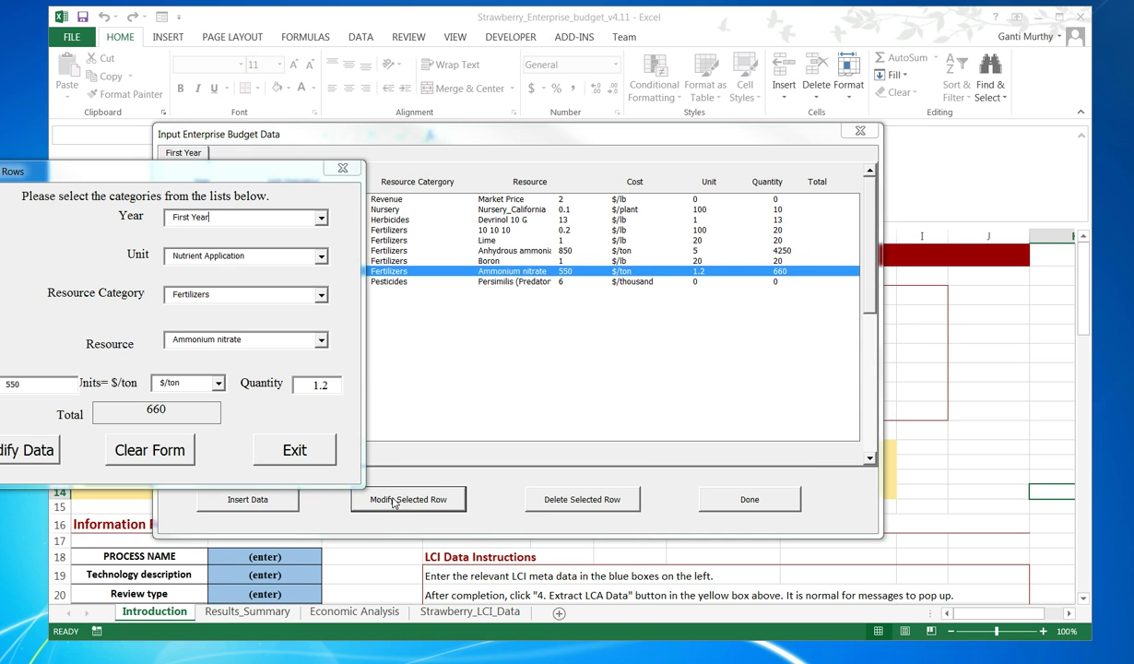
click(336, 385)
key(BackSpace)
text(3)
click(295, 449)
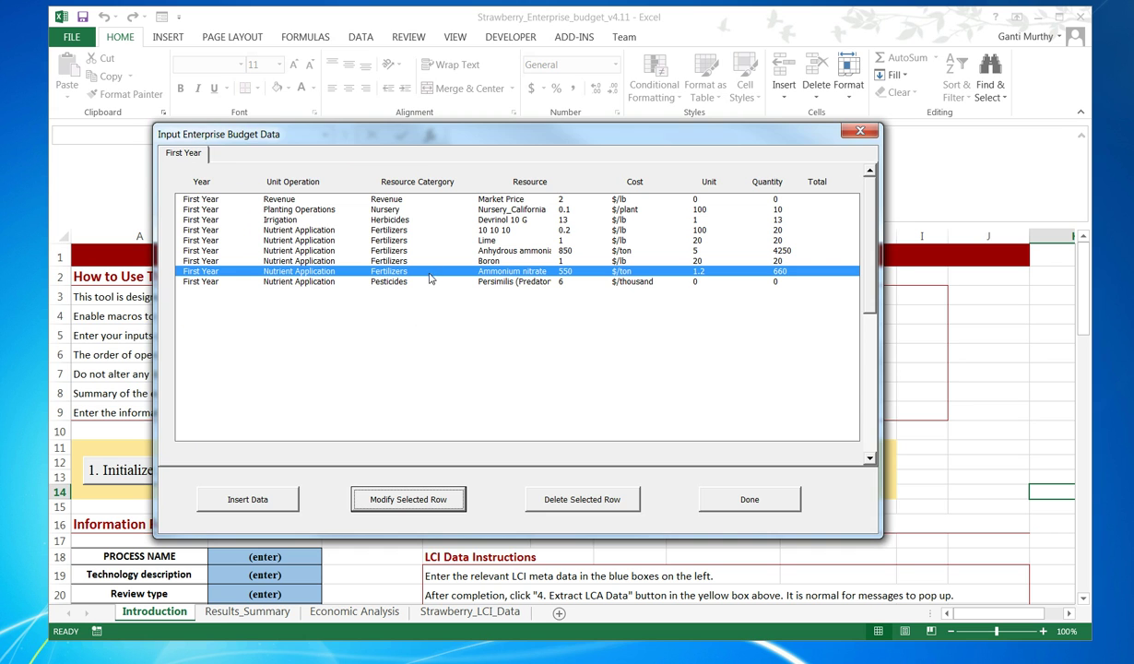
Reopen the Ammonium nitrate row and apply quantity 1.3, making its total 715.
click(431, 486)
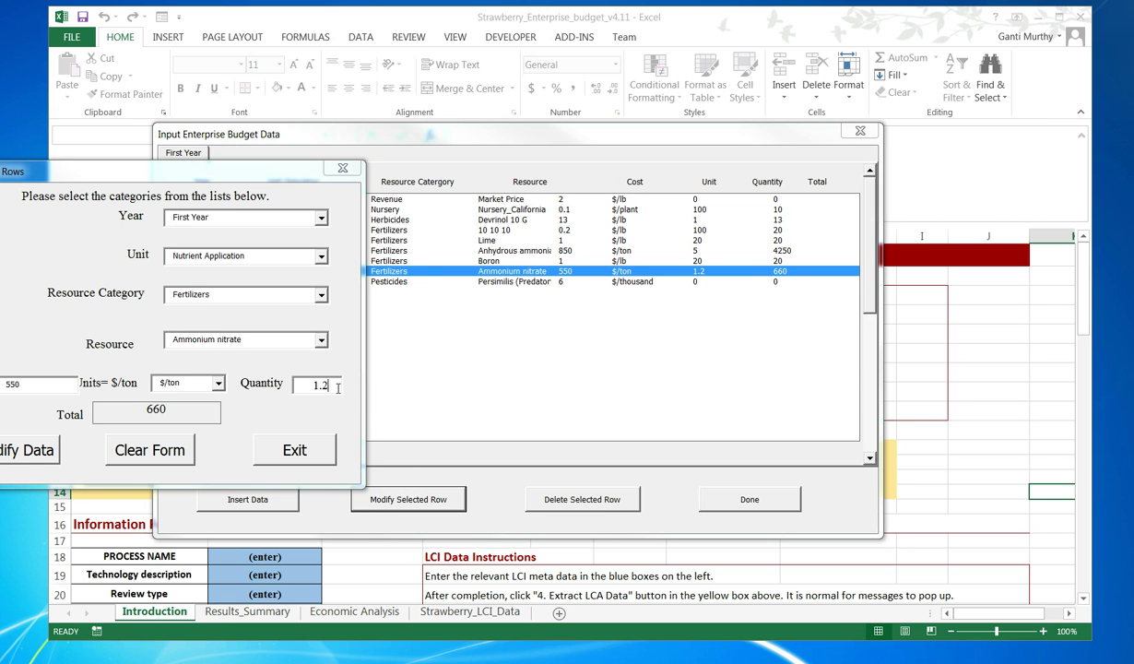
key(BackSpace)
text(3)
click(41, 441)
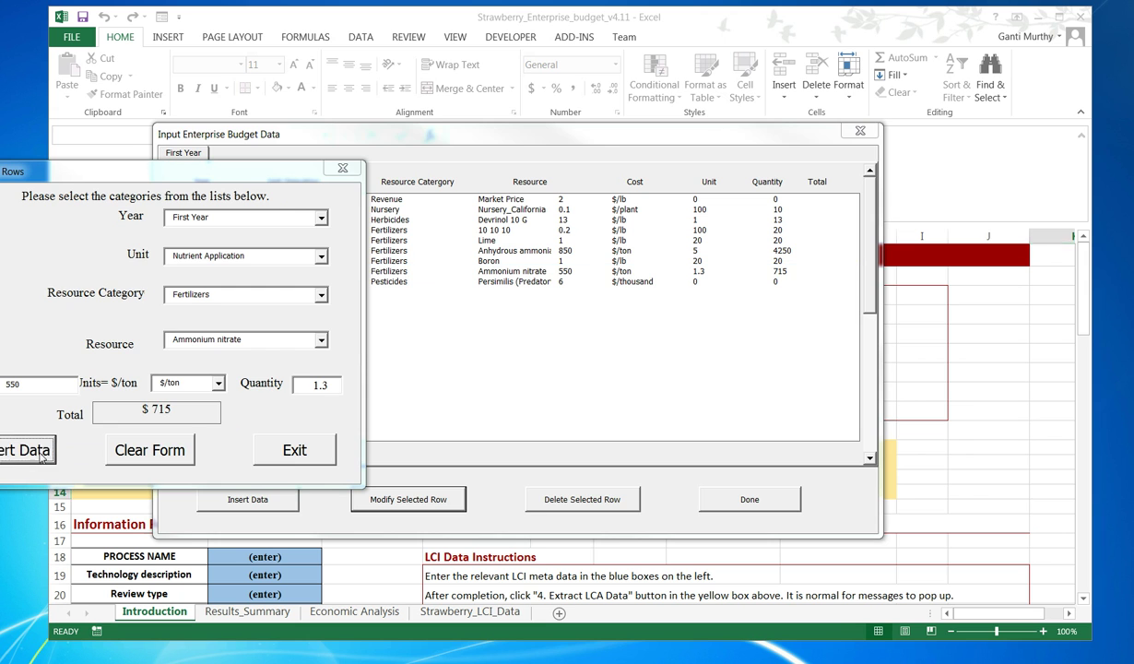
click(289, 451)
click(700, 273)
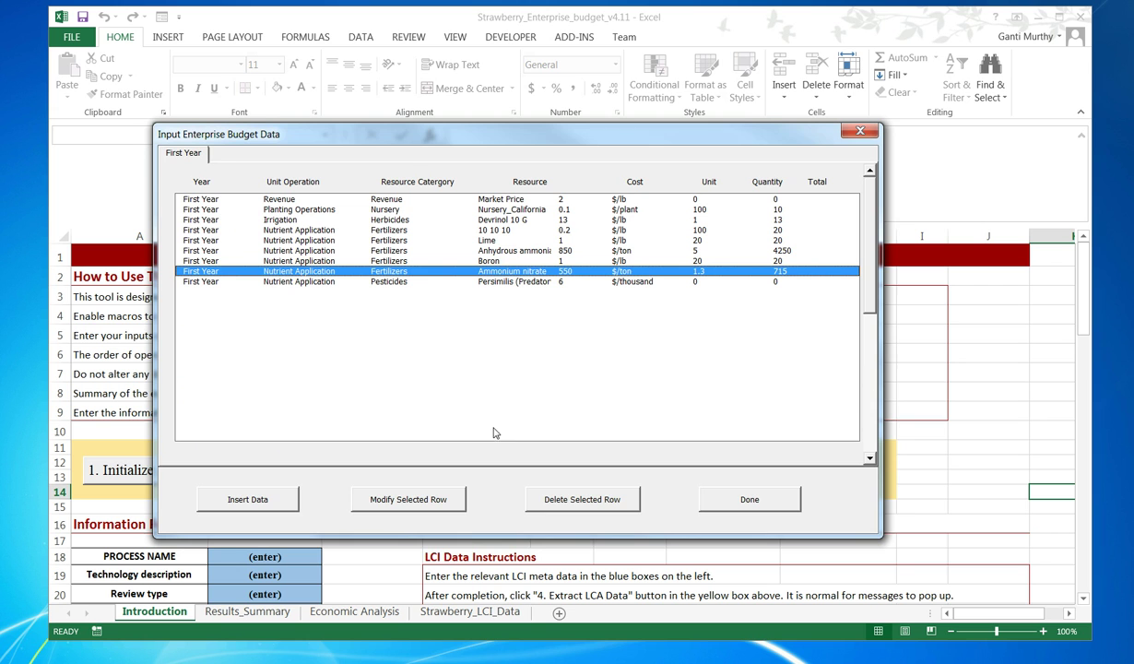
Open the Revenue Market Price row for editing and set its quantity to 5000.
click(380, 199)
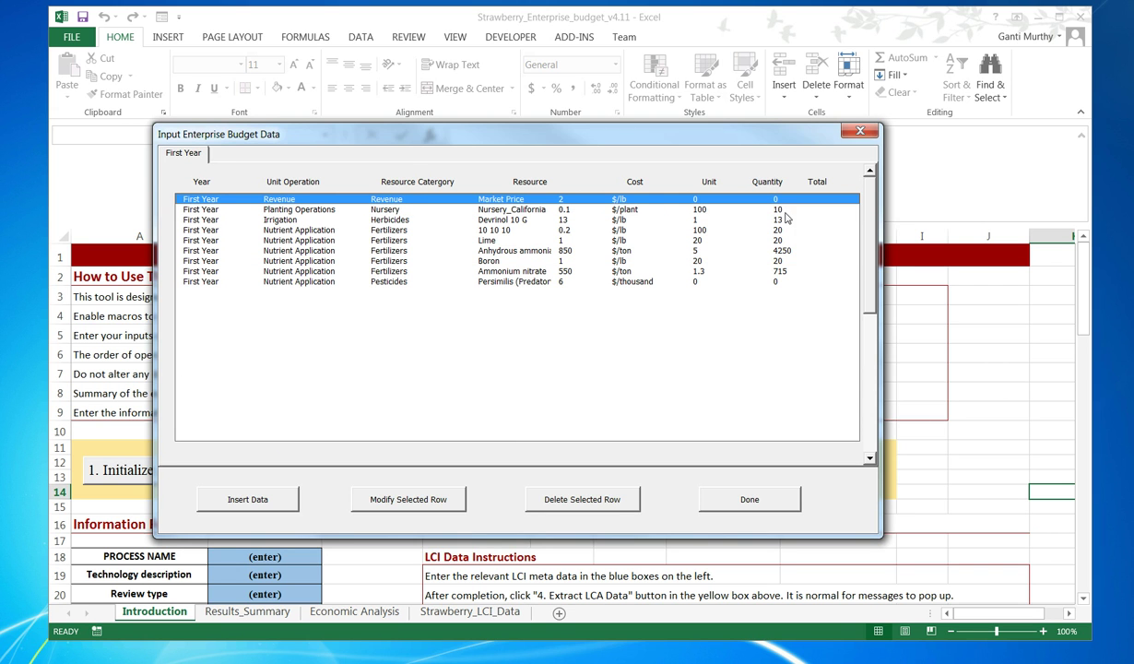
click(245, 485)
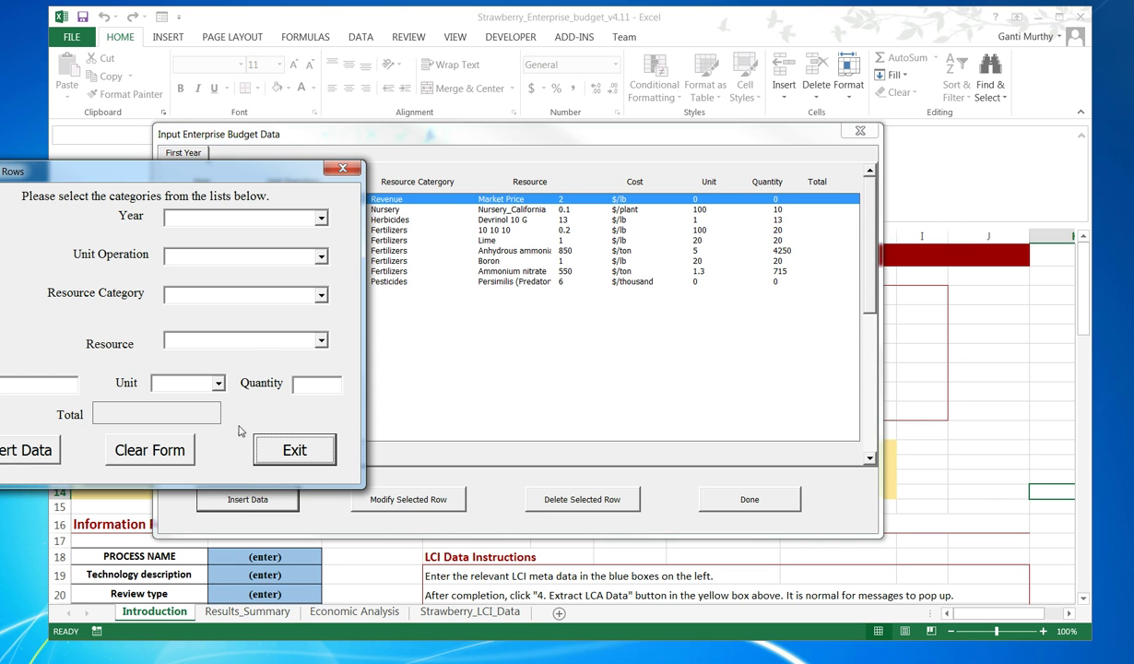
click(292, 447)
click(383, 202)
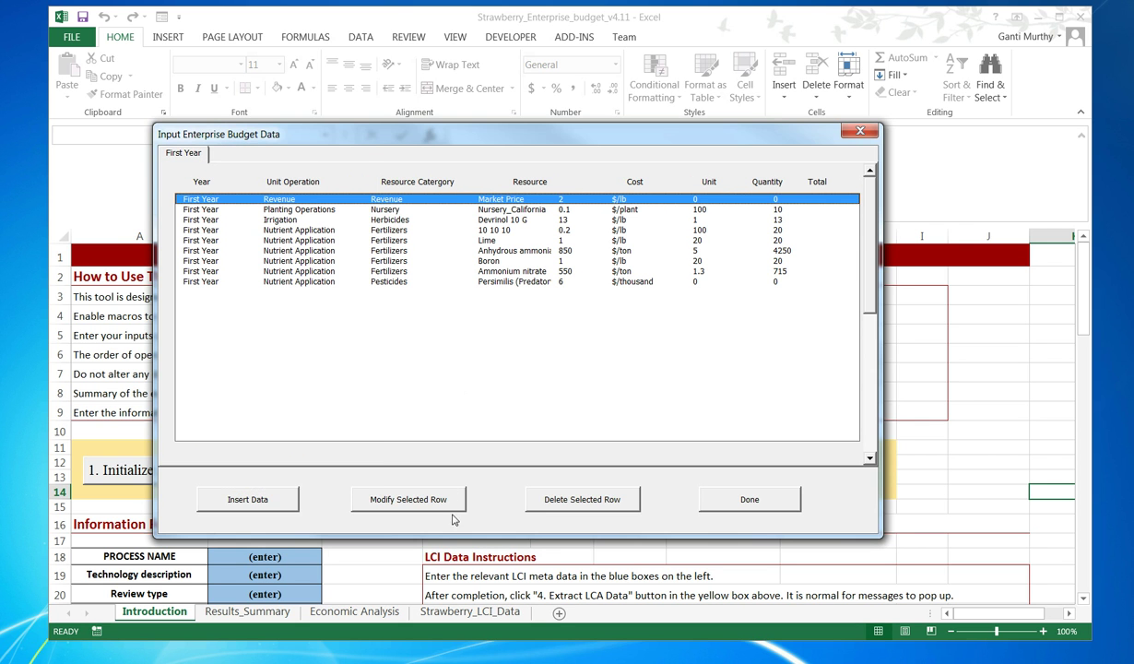
click(432, 497)
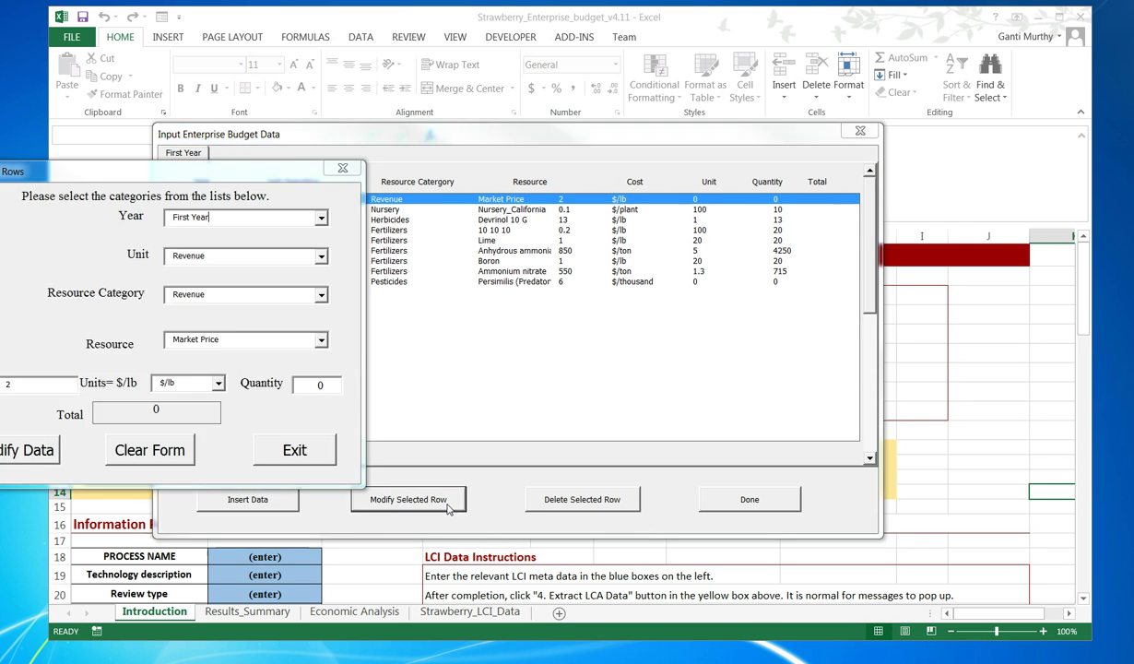
click(329, 390)
key(BackSpace)
text(5000)
Change the Revenue price to 1, apply it, and finish budget data entry.
click(22, 387)
key(BackSpace)
text(1.3)
text(.0)
key(BackSpace)
click(11, 455)
click(283, 451)
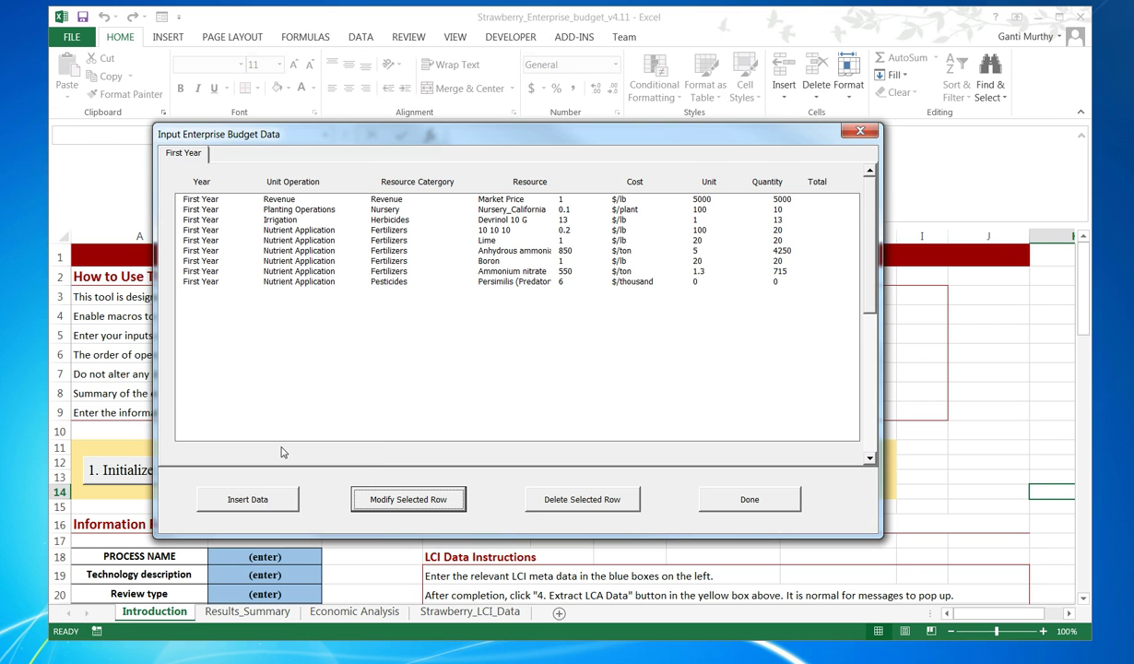
click(747, 500)
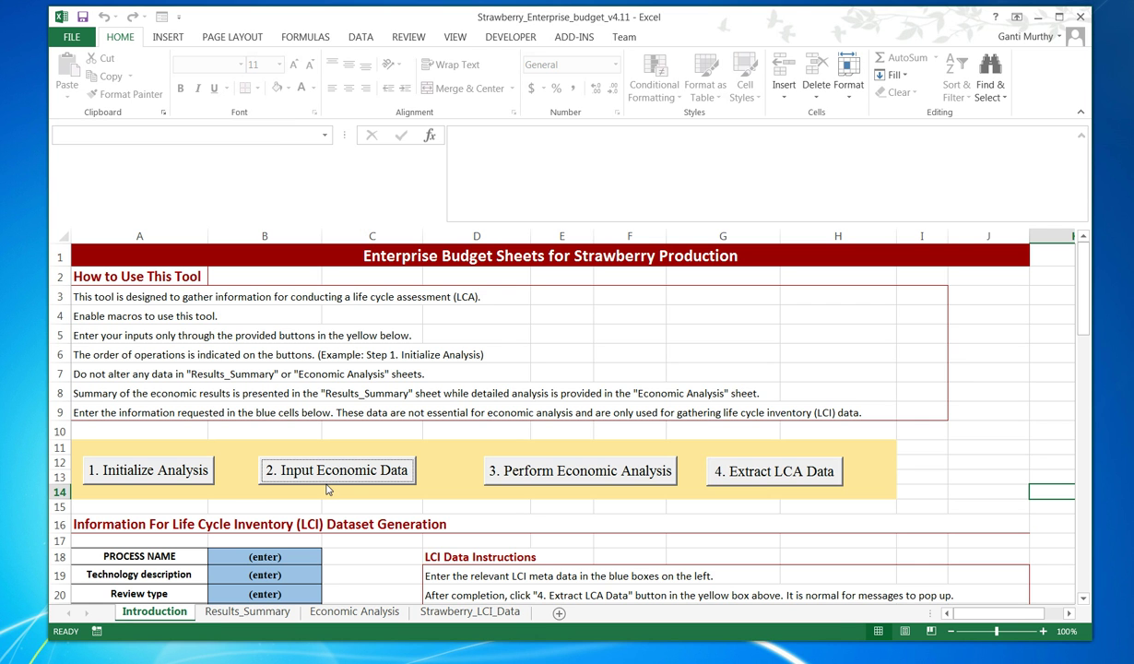
Run '3. Perform Economic Analysis' and acknowledge the 'Please read before you proceed' notice.
scroll(402, 464, down, 1)
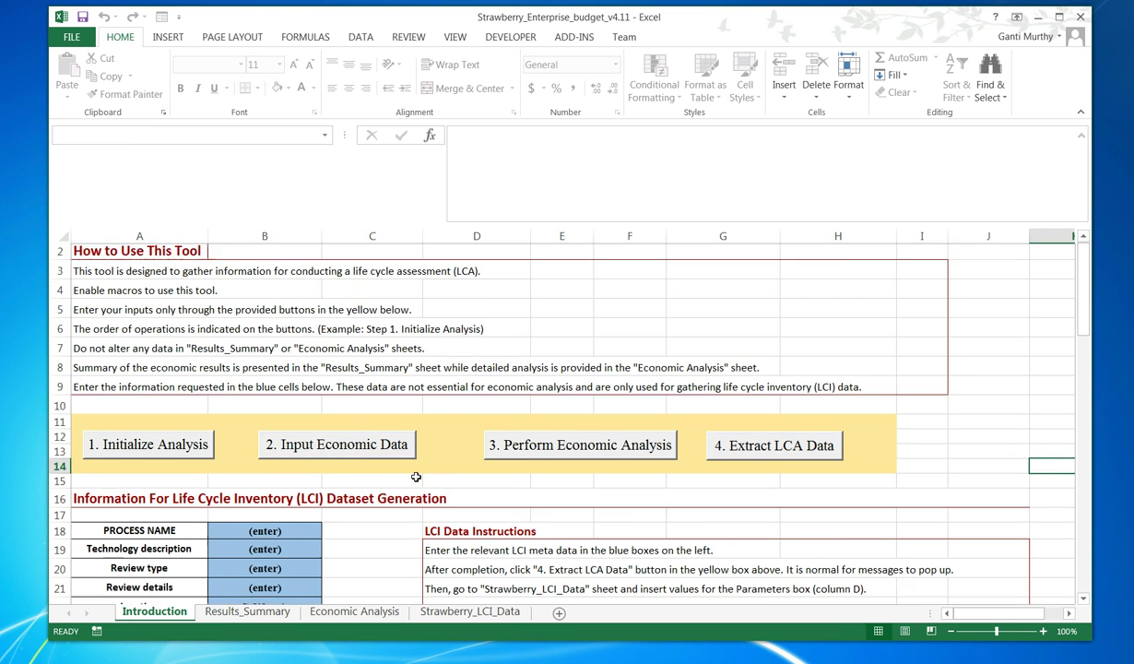
scroll(416, 476, down, 2)
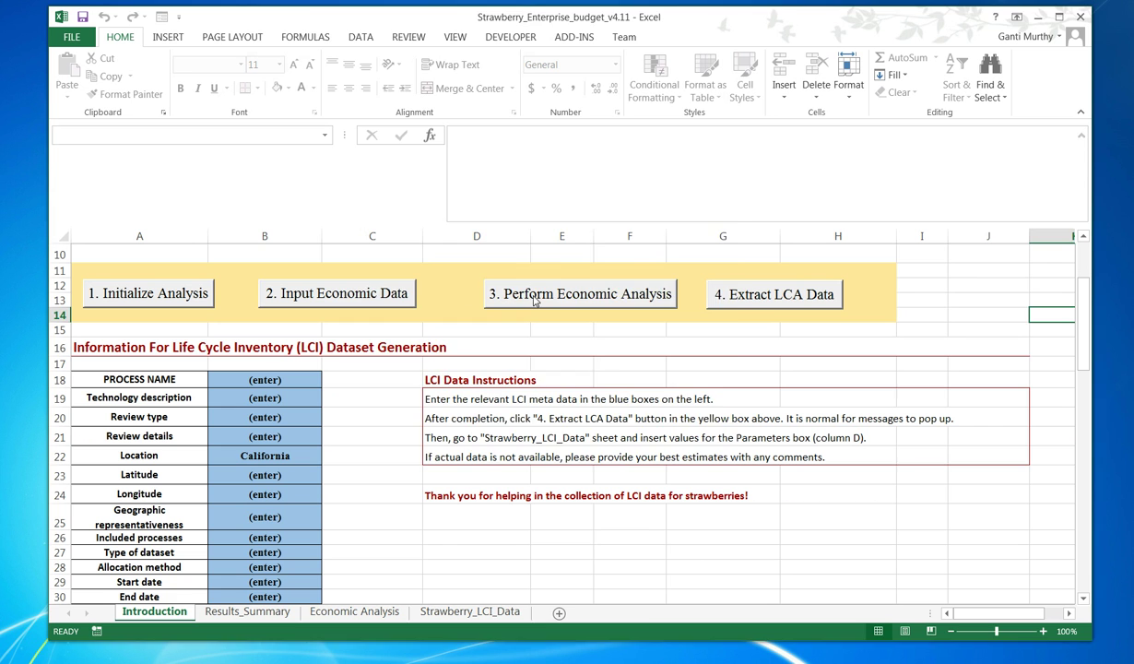
click(535, 297)
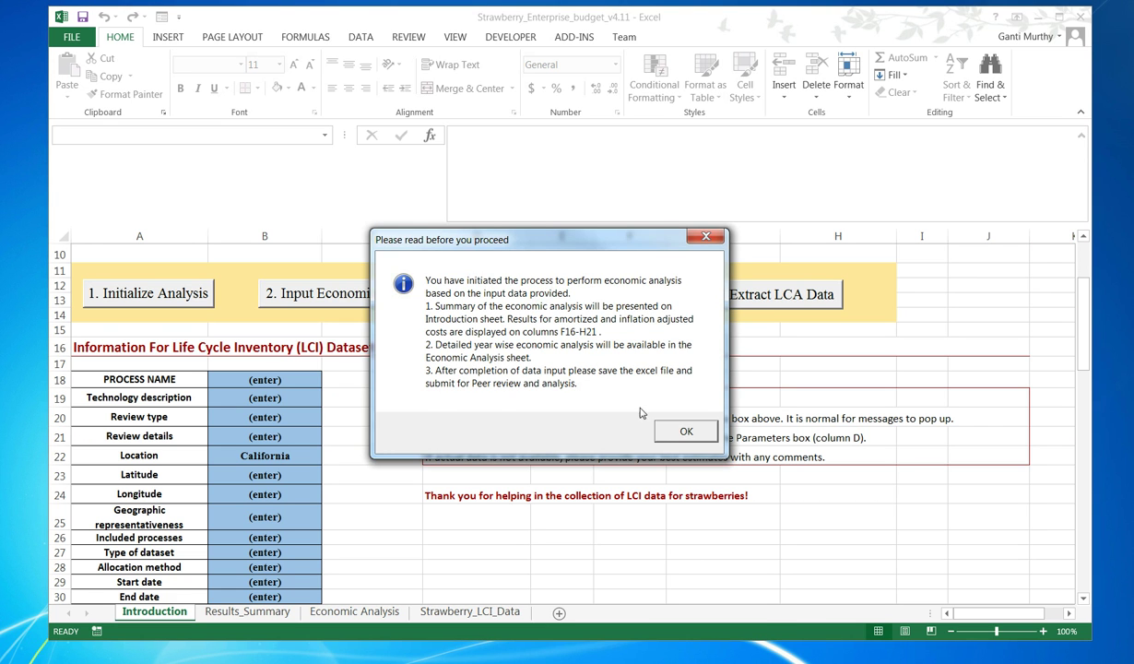
click(666, 428)
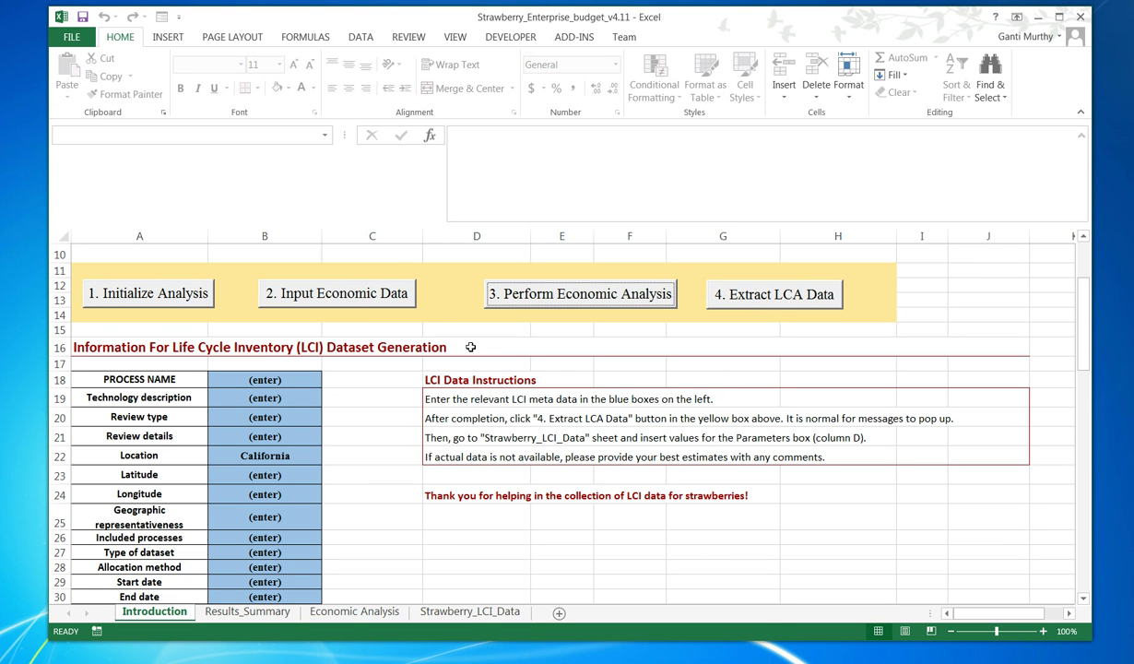
Check Results_Summary, then review Economic Analysis first-year rows: costs $5,048, revenue $5,000, income ($48).
click(243, 612)
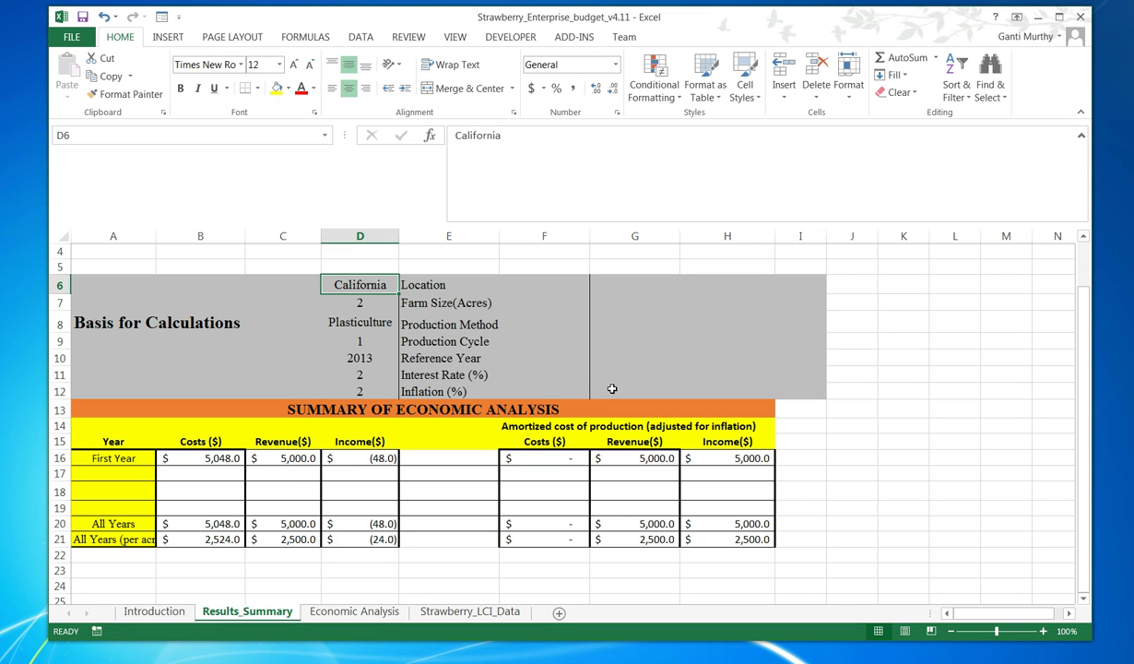
click(354, 611)
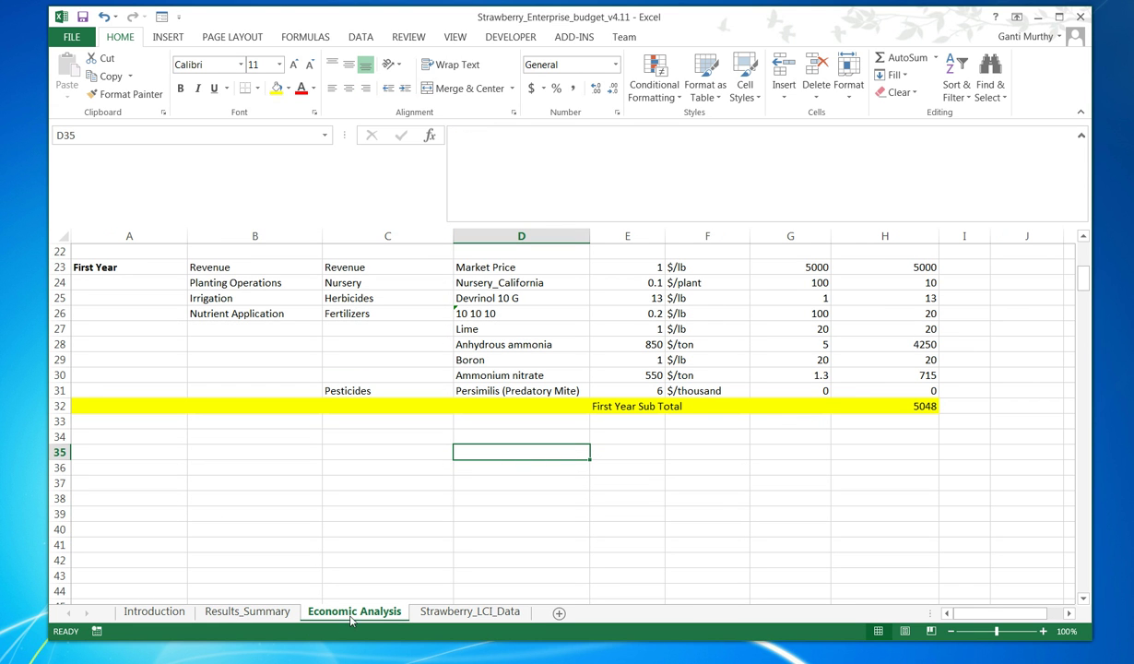
scroll(313, 514, up, 3)
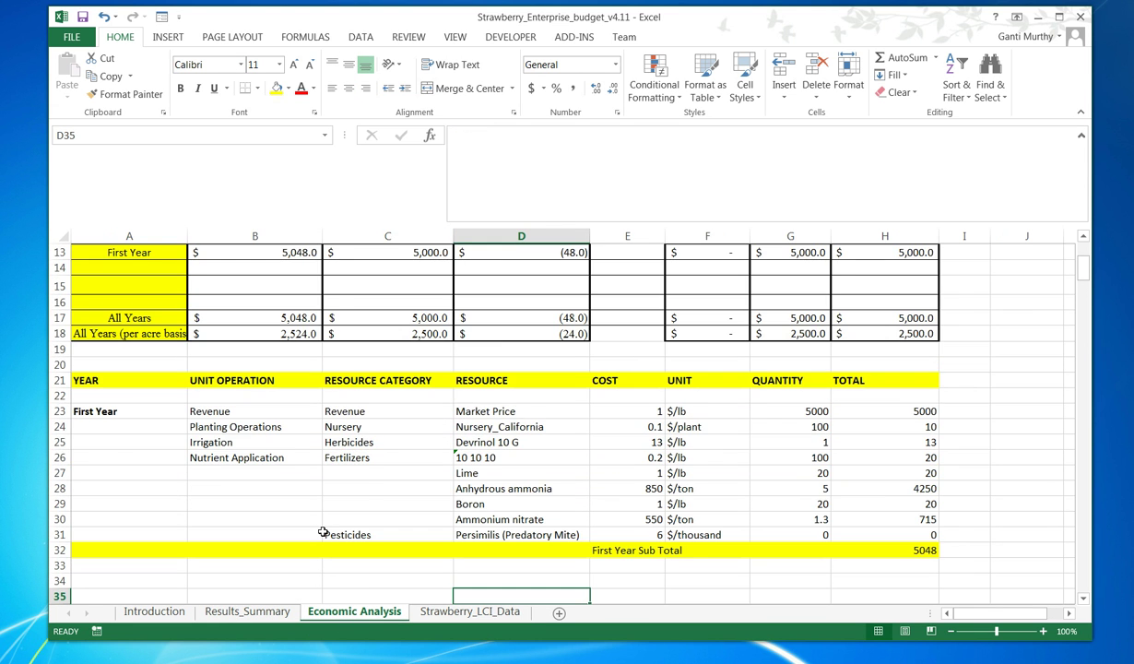
scroll(359, 562, up, 2)
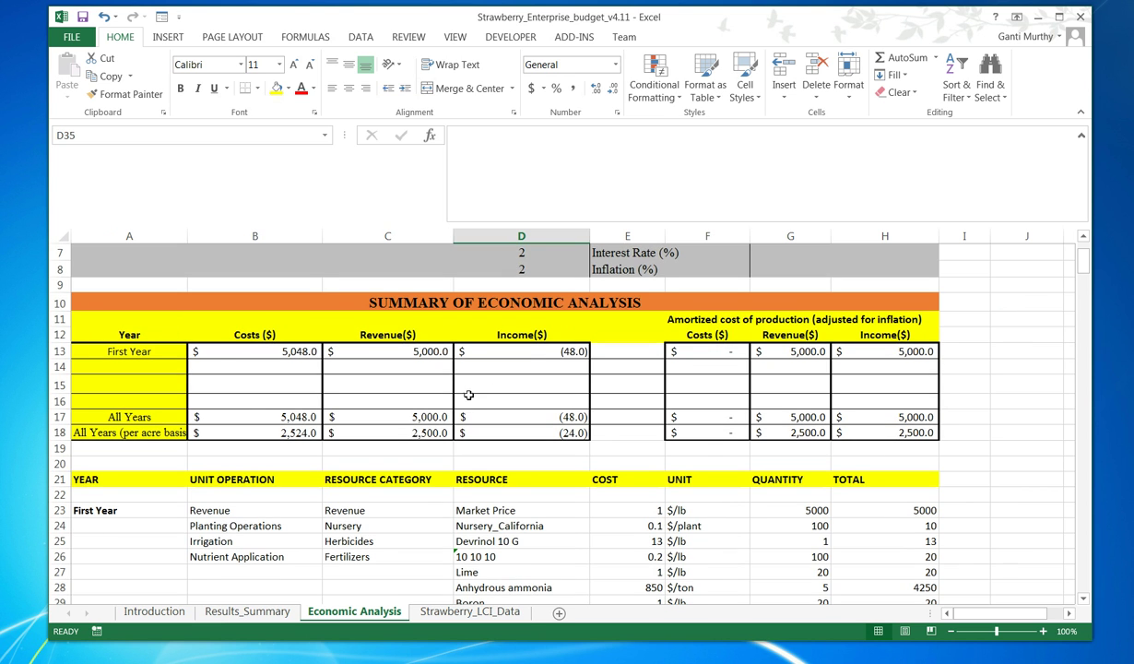
scroll(301, 398, up, 2)
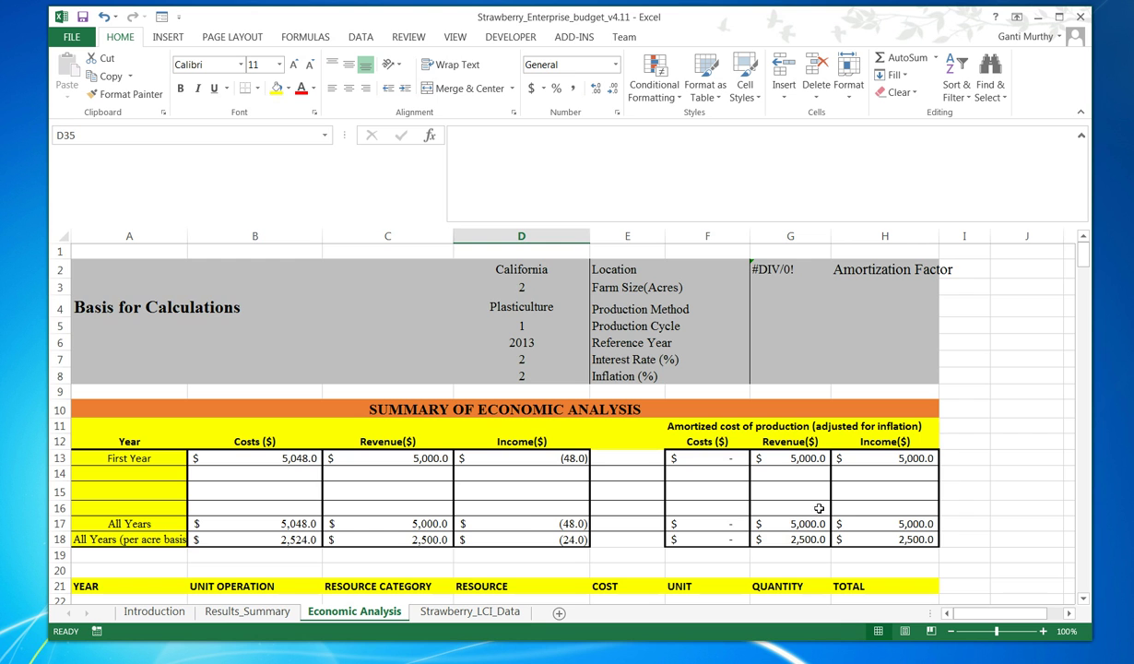
scroll(510, 505, down, 1)
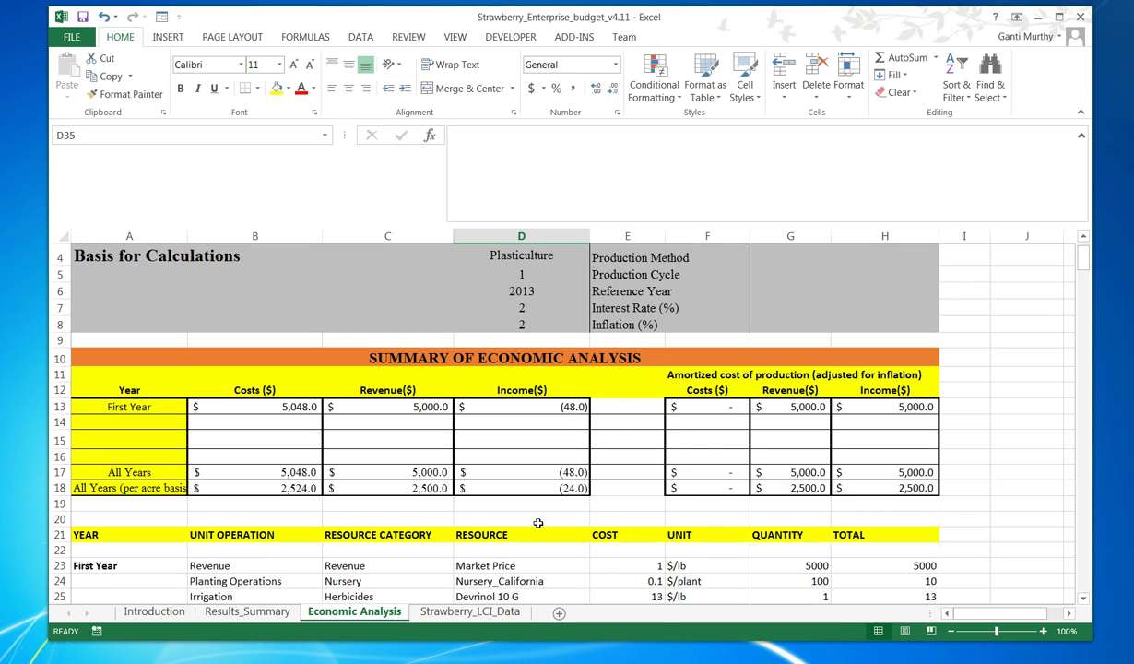
scroll(553, 530, down, 4)
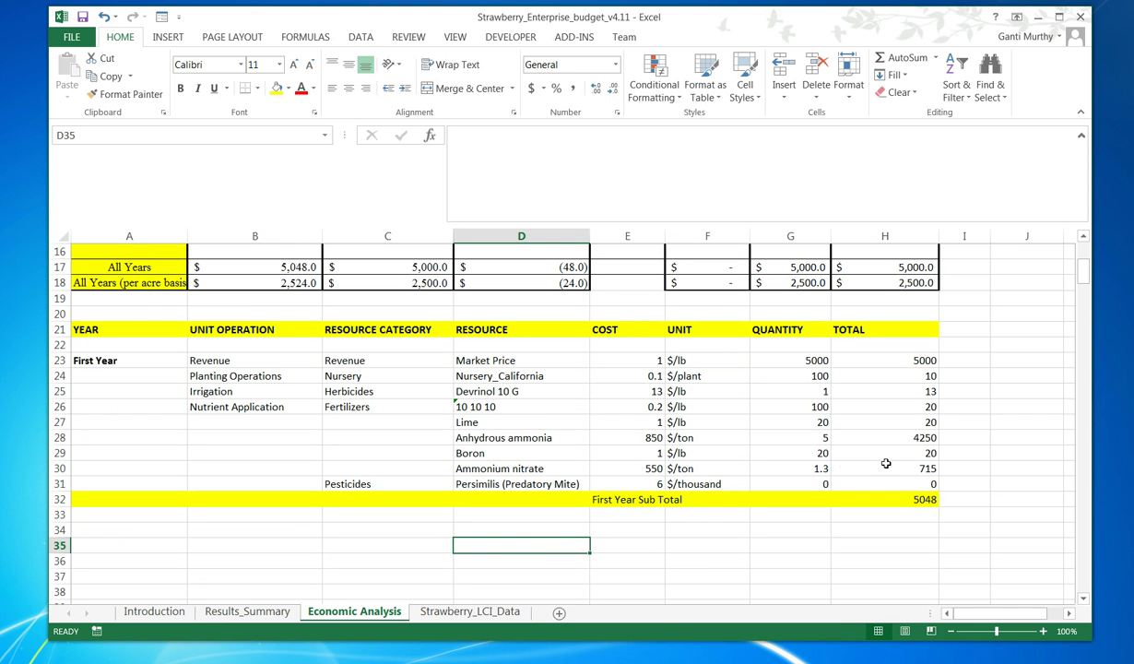
click(155, 612)
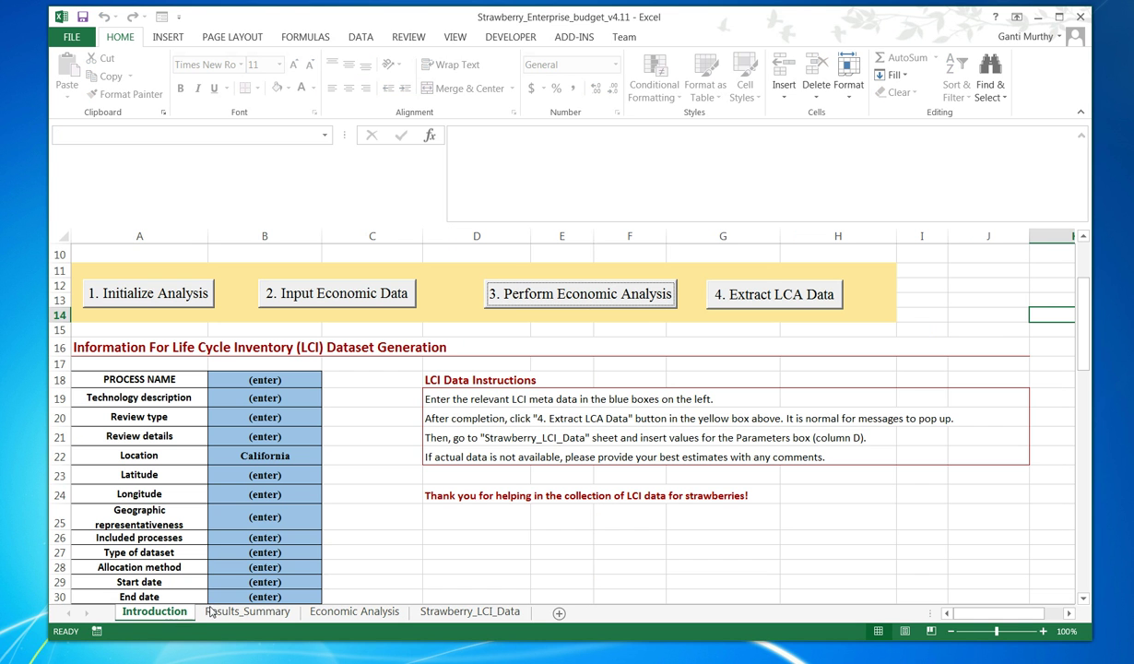
click(381, 539)
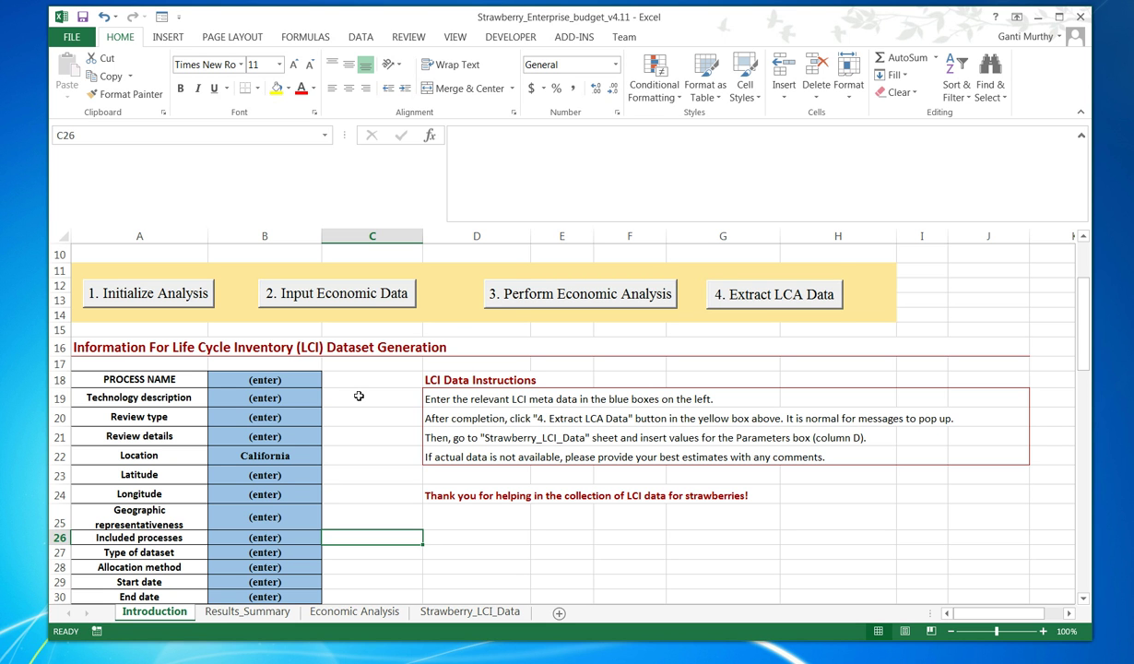
scroll(359, 395, down, 1)
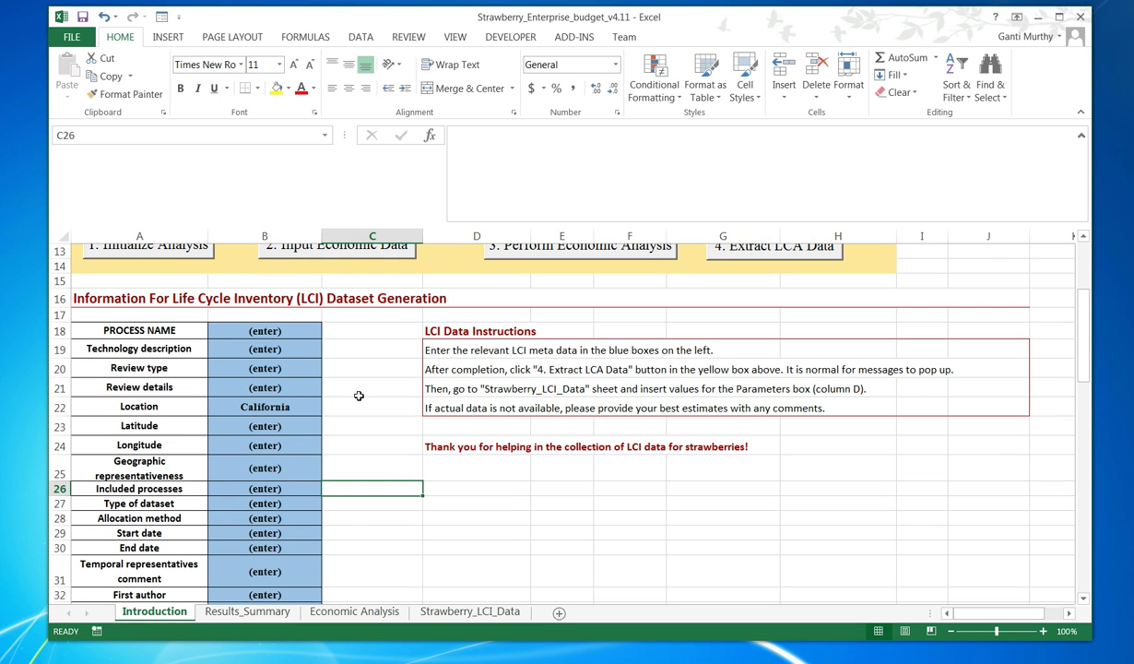
click(141, 338)
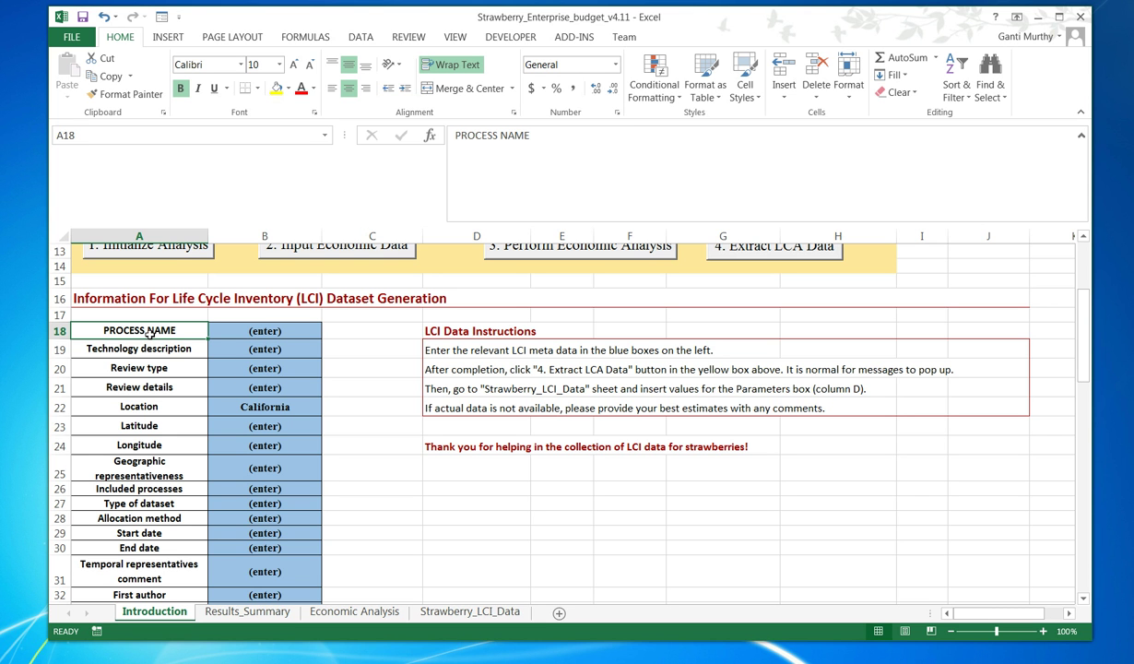
drag(145, 333, 162, 564)
scroll(324, 462, up, 7)
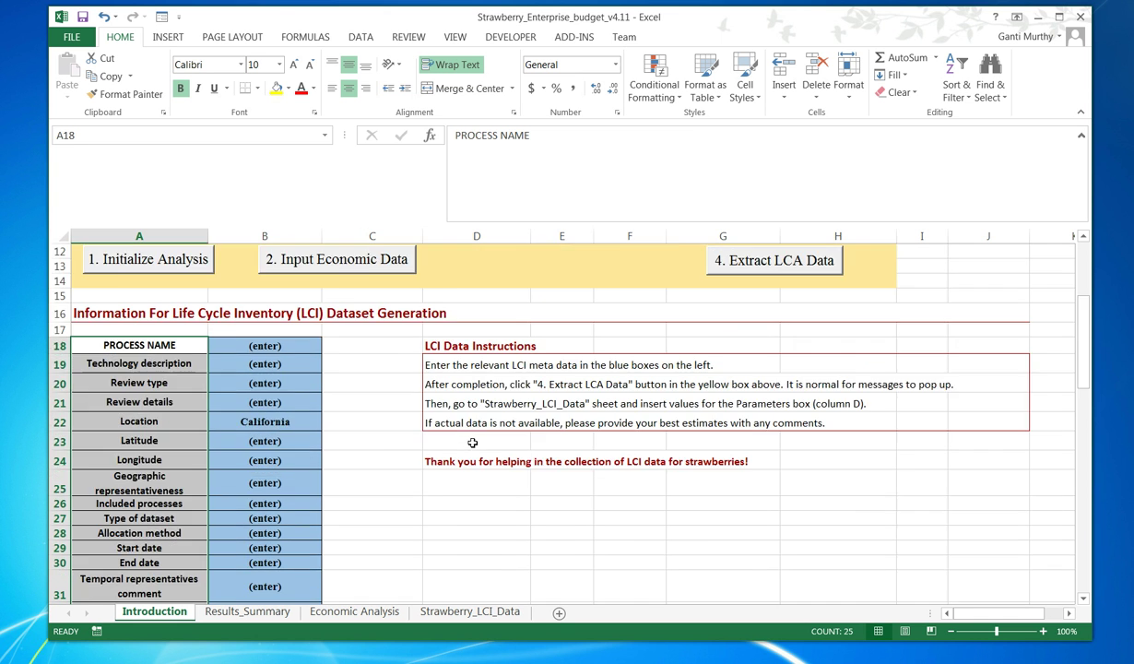
click(664, 481)
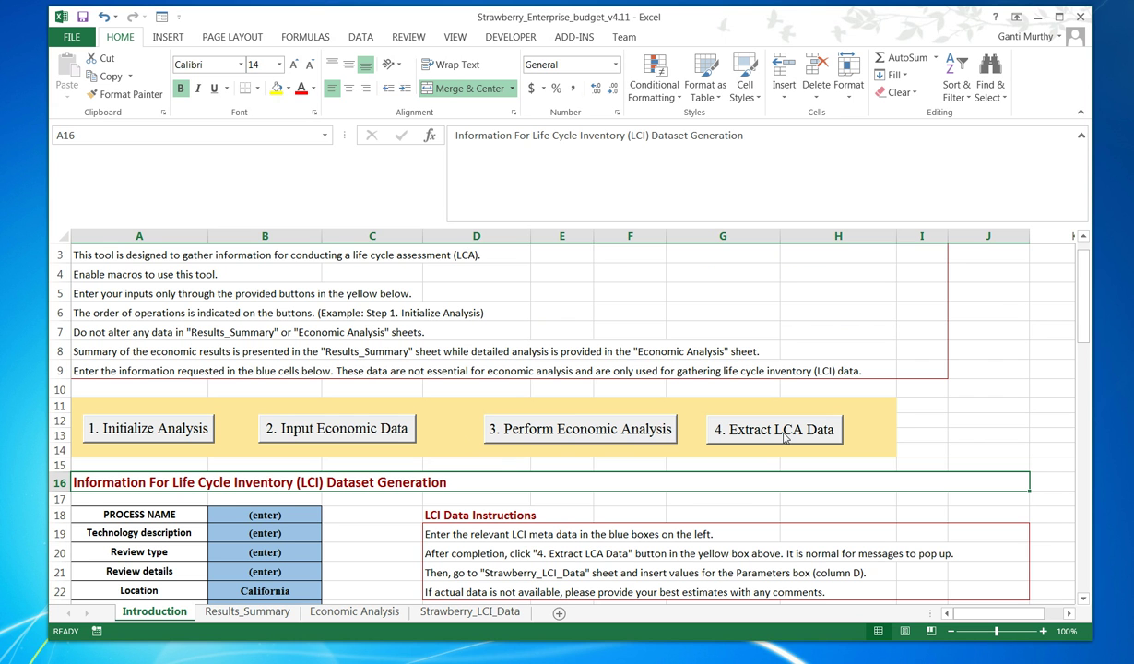
Run '4. Extract LCA Data', accept its instructions, and dismiss the Anhydrous ammonia and Market Price not-found warnings.
click(784, 438)
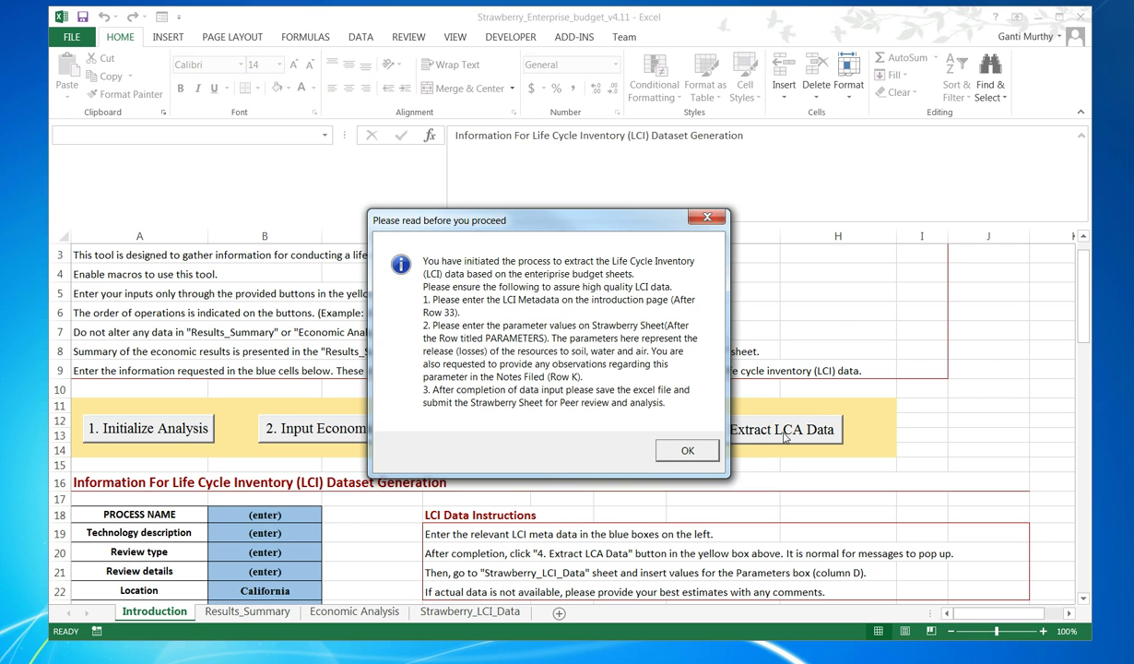
click(677, 451)
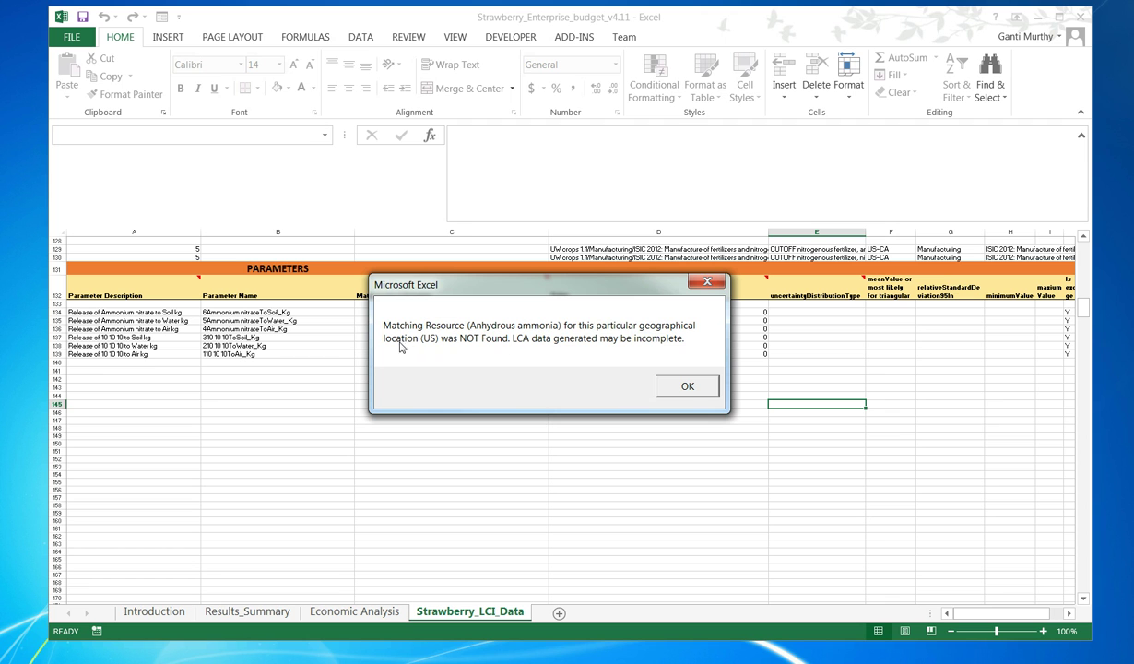
click(688, 387)
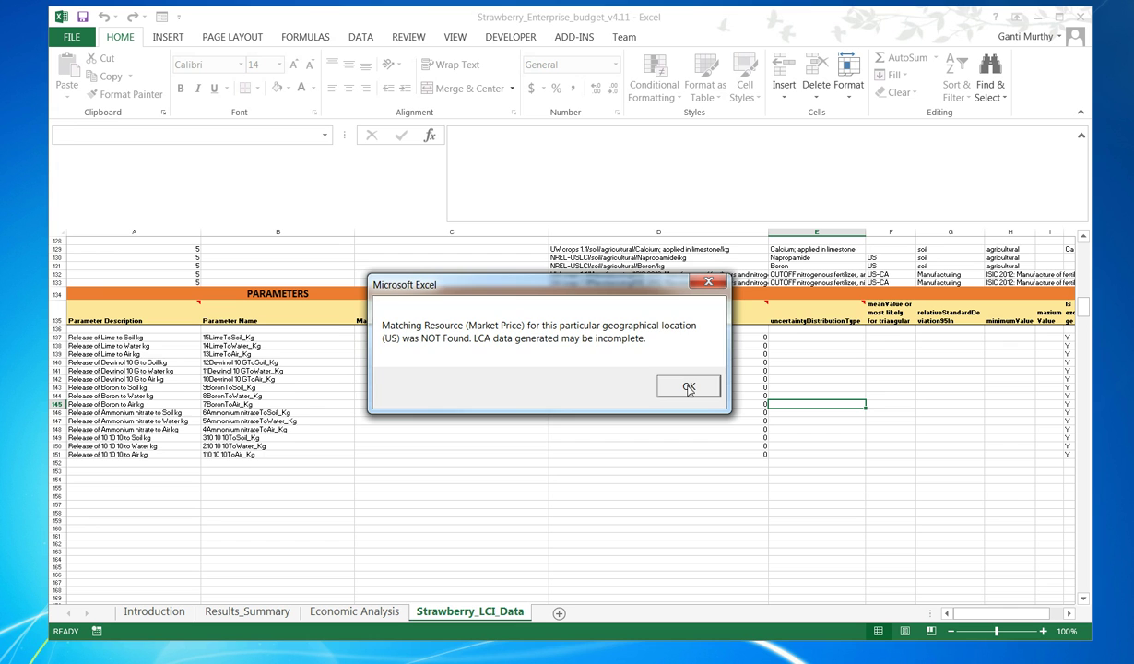
click(688, 387)
Dismiss the final Persimilis not-found warning and scroll to the top of Strawberry_LCI_Data.
click(687, 392)
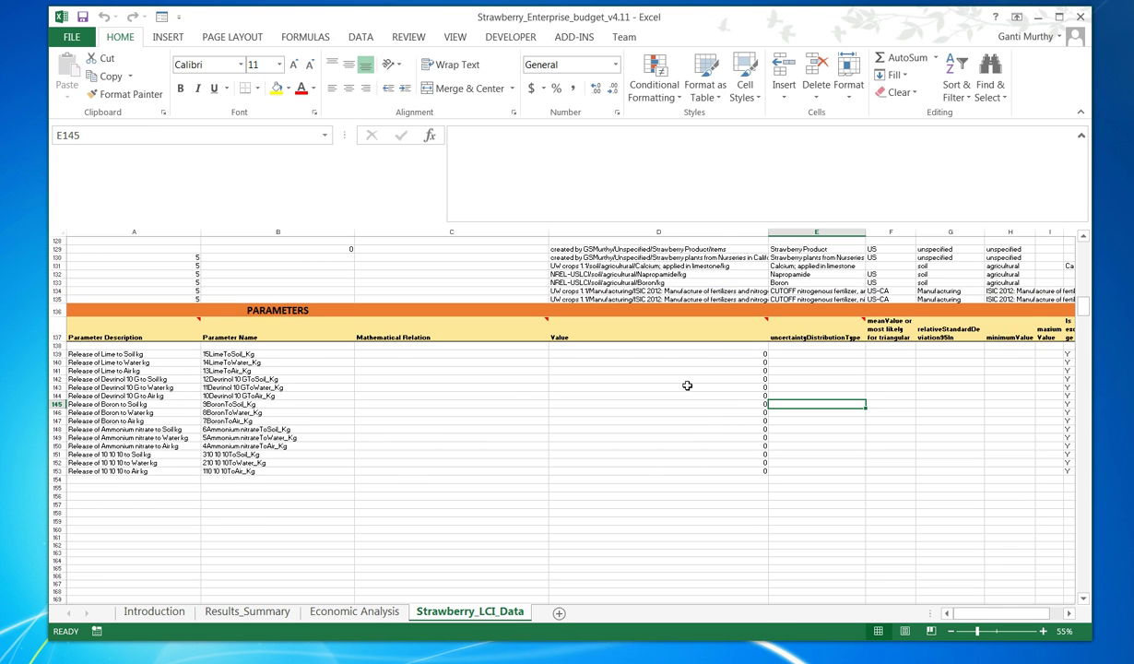
scroll(438, 547, up, 7)
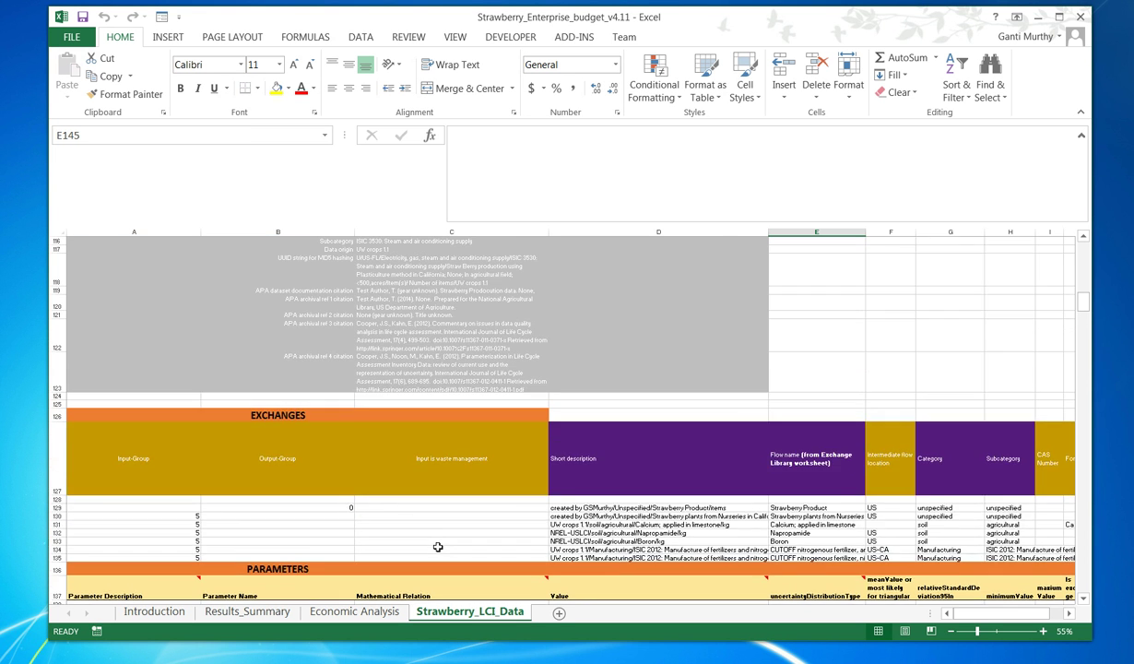
scroll(438, 546, up, 15)
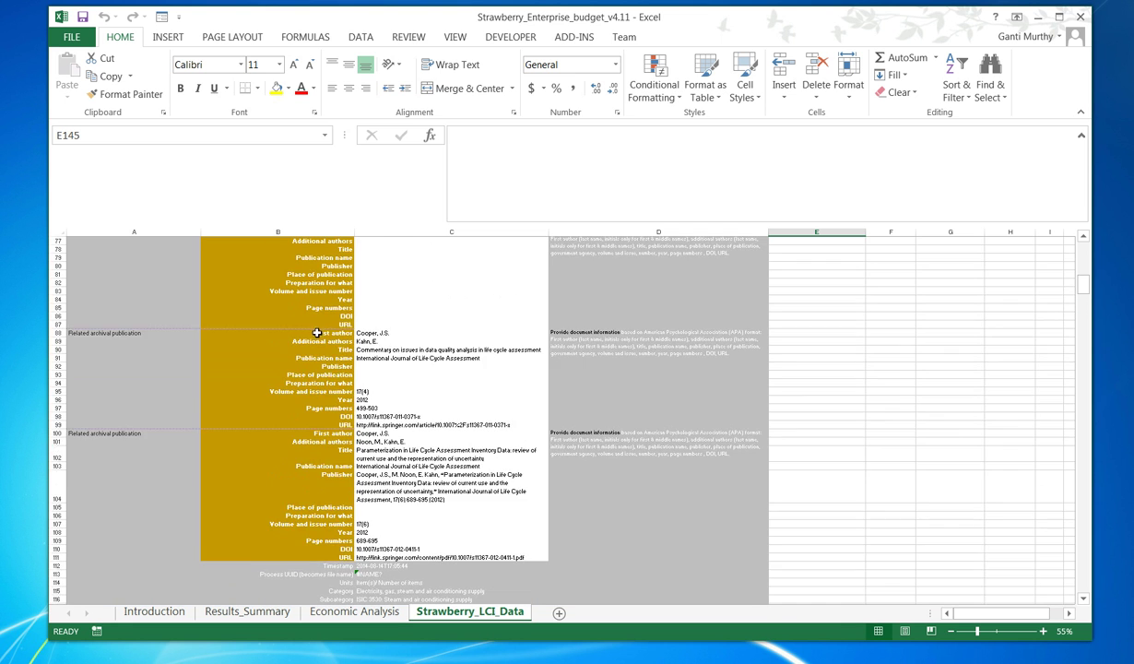
scroll(314, 332, up, 16)
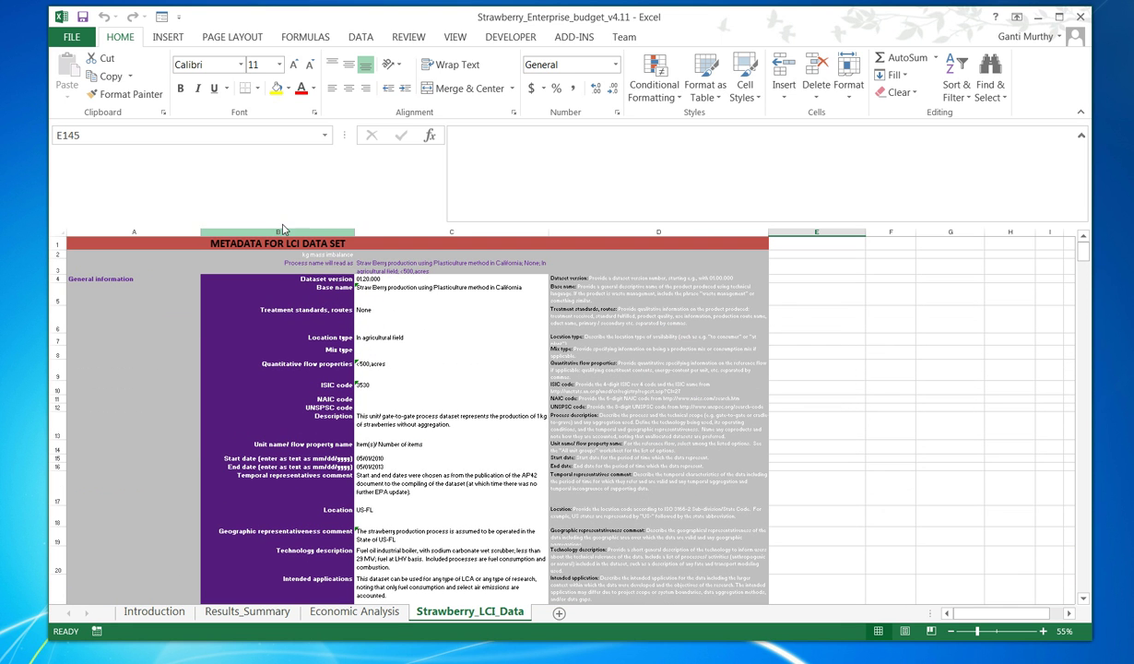
Flip through Introduction and Economic Analysis, then scroll Strawberry_LCI_Data's fifteen release parameters, lime to 10-10-10.
click(147, 613)
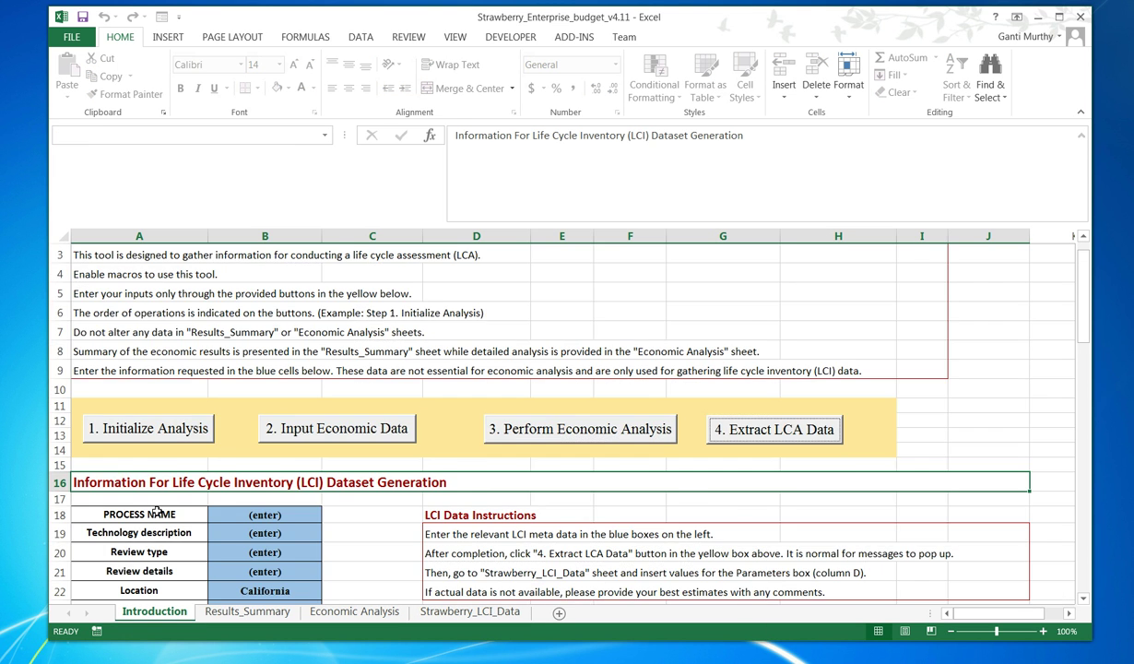
scroll(272, 562, down, 8)
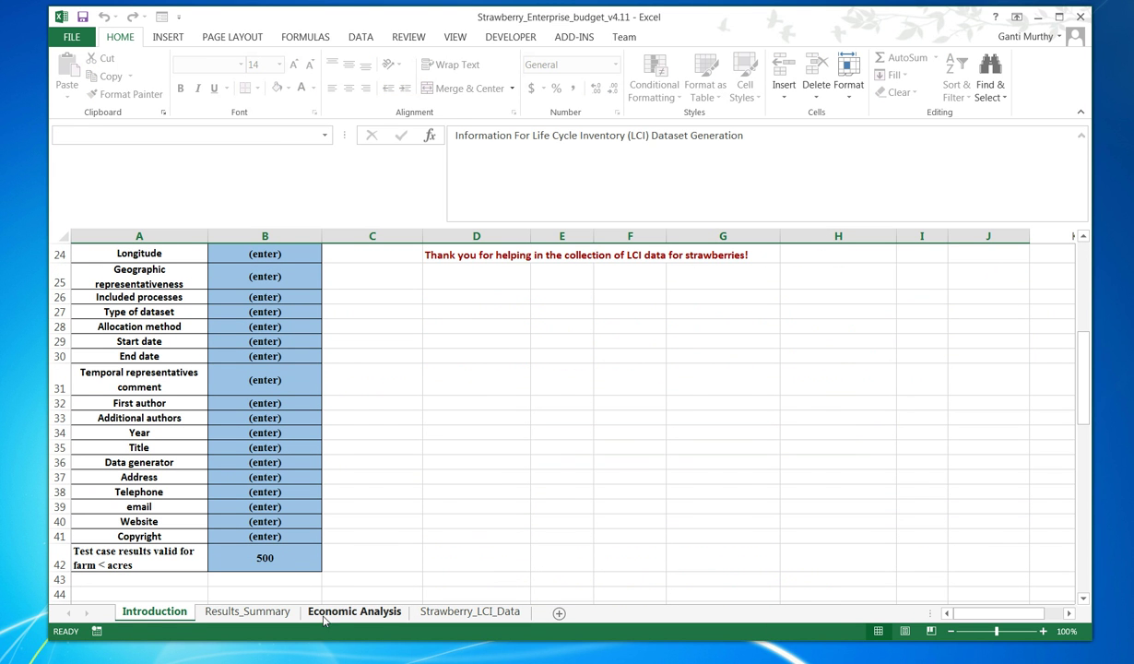
click(324, 613)
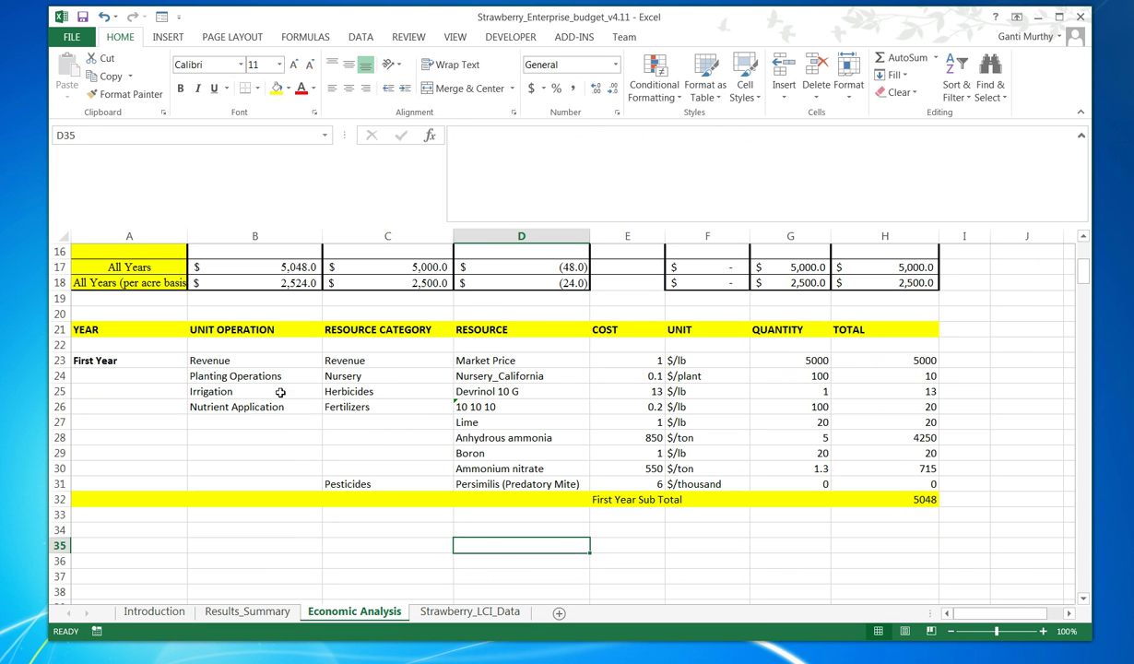
click(478, 612)
scroll(316, 501, down, 15)
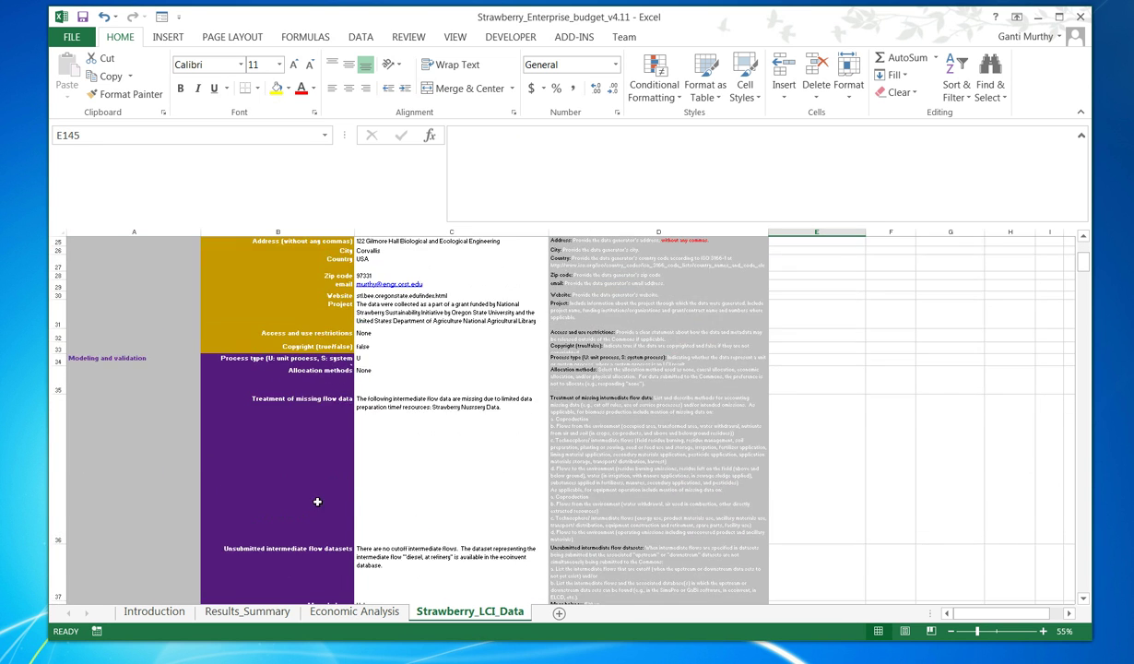
scroll(314, 528, down, 20)
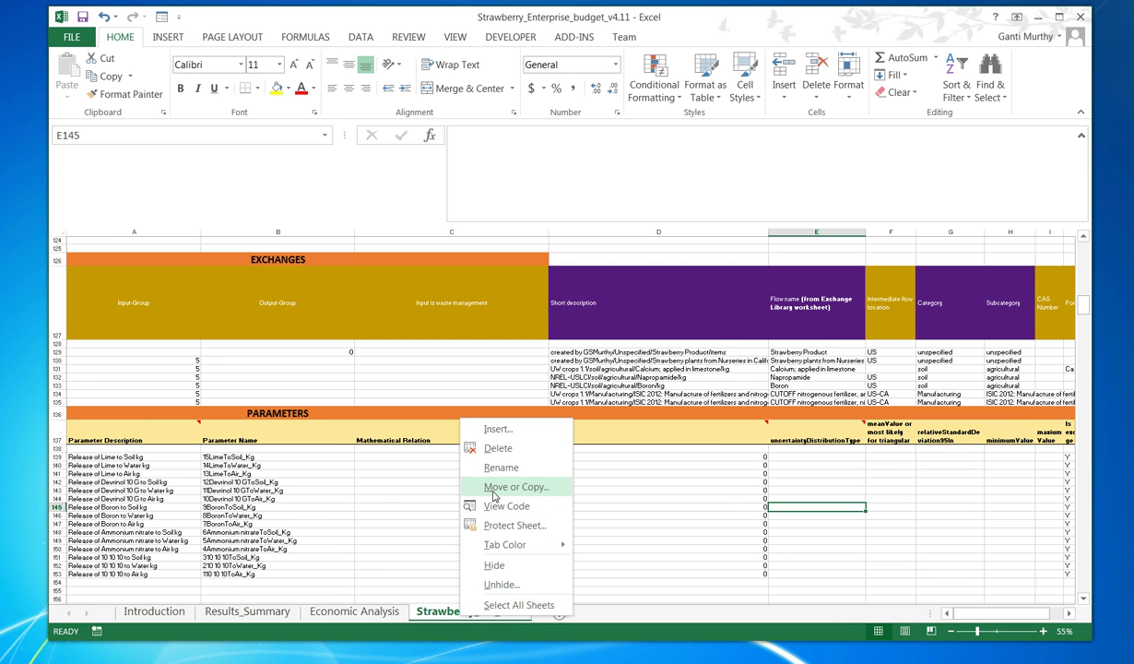
Close the tab menu, then select all Strawberry_LCI_Data cells with Ctrl+A and copy with Ctrl+C.
click(419, 485)
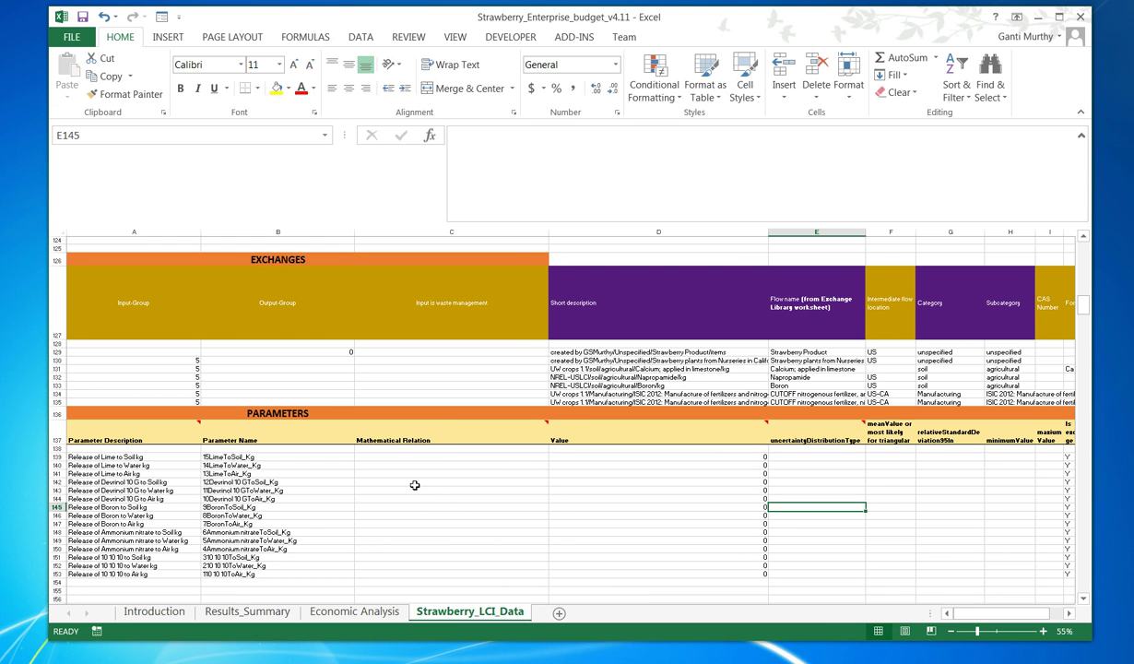
key(ctrl+a)
key(ctrl+c)
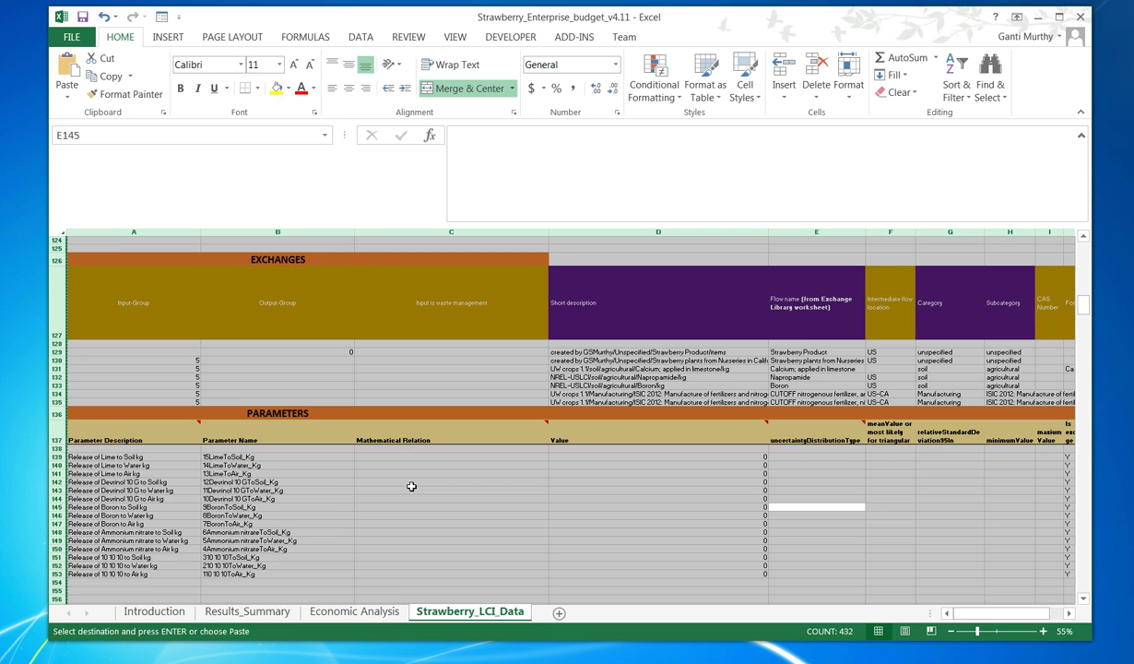